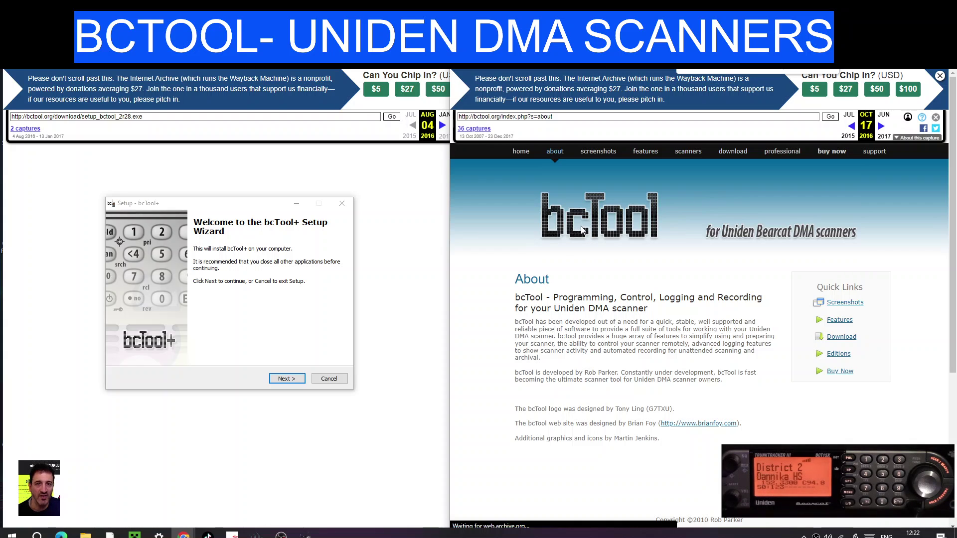
Revisit the Google results explaining Uniden DMA, and return to the archived bcTool About page.
{"action": "key", "text": "alt+Left"}
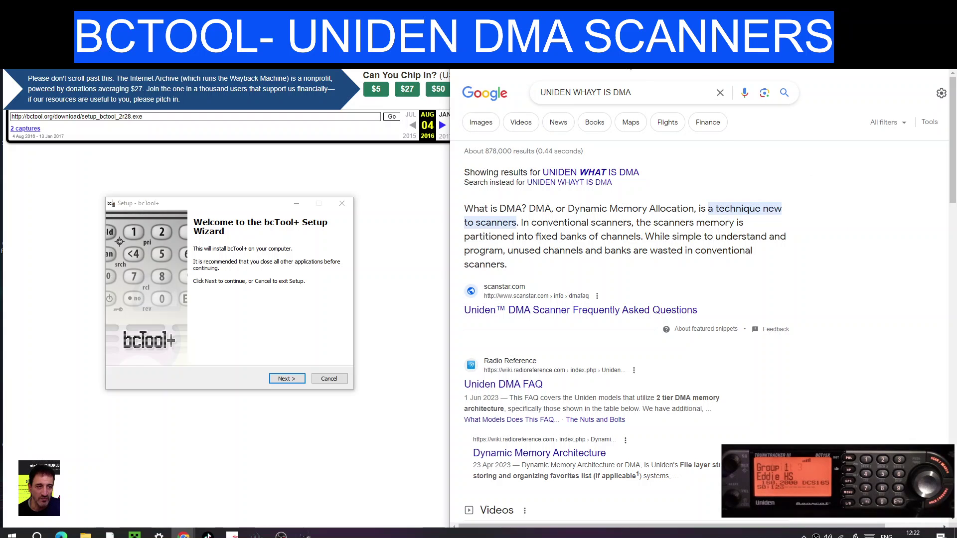
{"action": "key", "text": "alt+Right"}
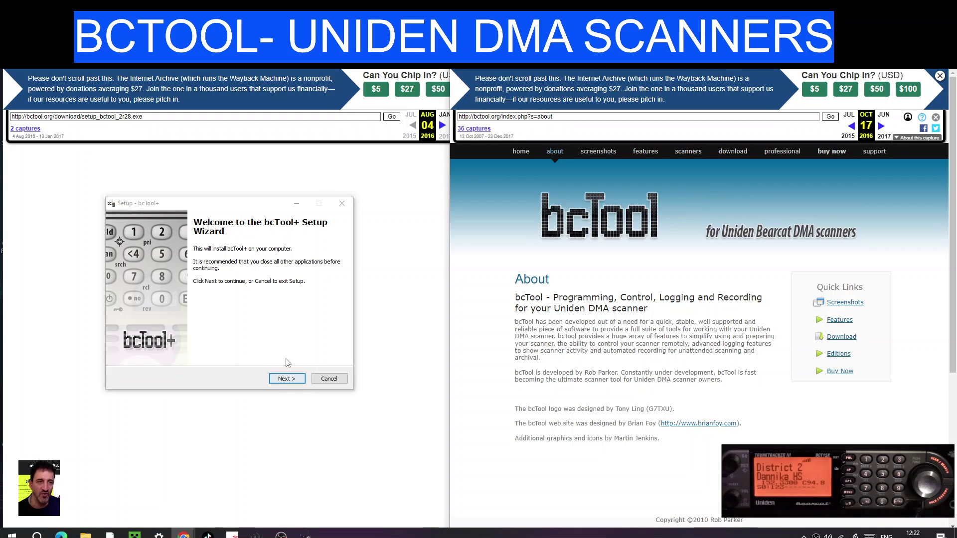
Open the bcTool site's Screenshots page and examine its programming, logging, recording, radio control, Close Call and RadioReference import examples.
{"action": "left_click", "coordinate": [608, 152]}
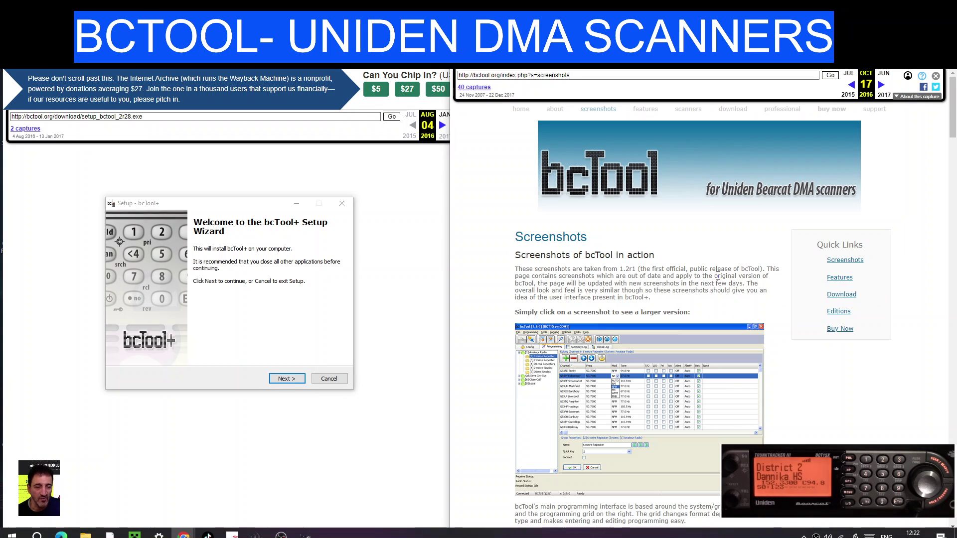
{"action": "scroll", "coordinate": [718, 281], "scroll_direction": "down", "scroll_amount": 2}
{"action": "scroll", "coordinate": [718, 281], "scroll_direction": "down", "scroll_amount": 5}
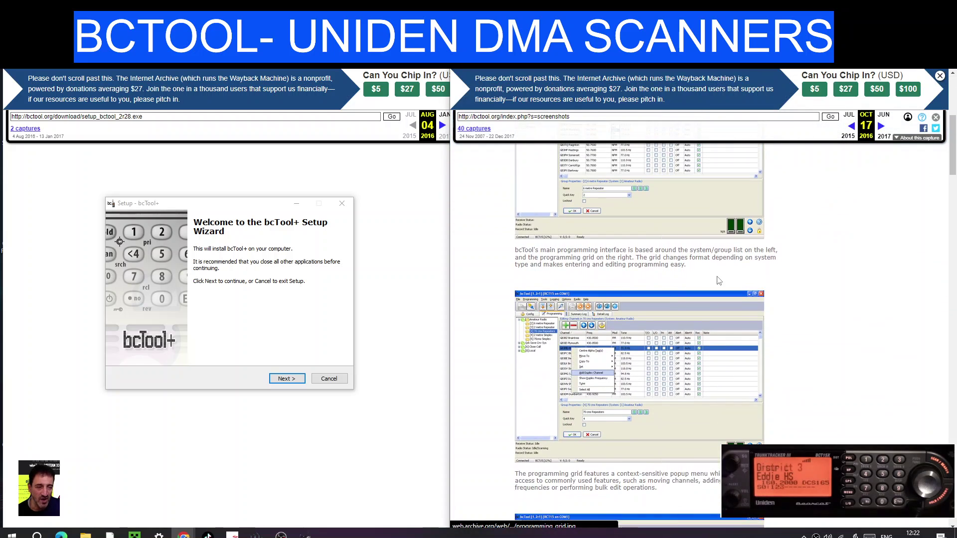
{"action": "scroll", "coordinate": [717, 282], "scroll_direction": "up", "scroll_amount": 4}
{"action": "scroll", "coordinate": [718, 281], "scroll_direction": "up", "scroll_amount": 5}
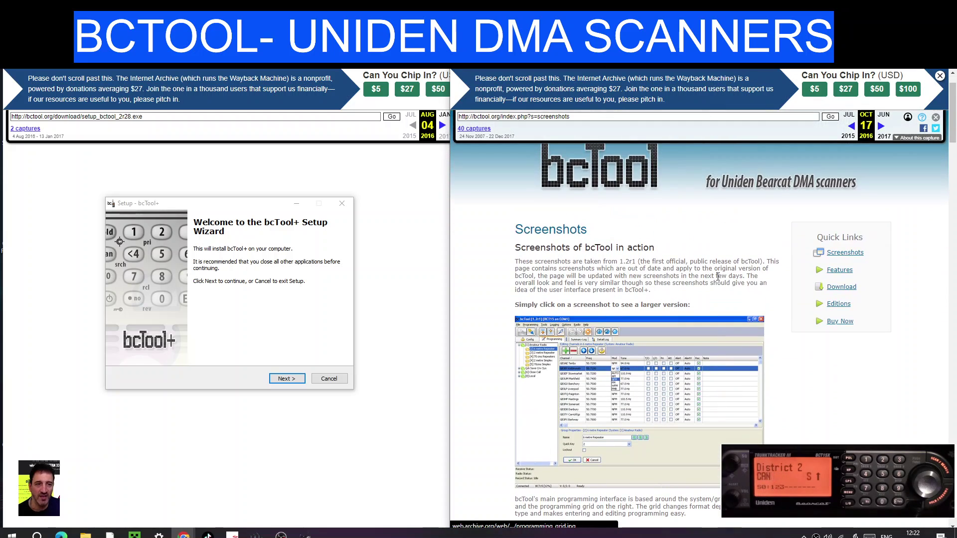
{"action": "scroll", "coordinate": [718, 281], "scroll_direction": "down", "scroll_amount": 3}
{"action": "scroll", "coordinate": [717, 282], "scroll_direction": "down", "scroll_amount": 4}
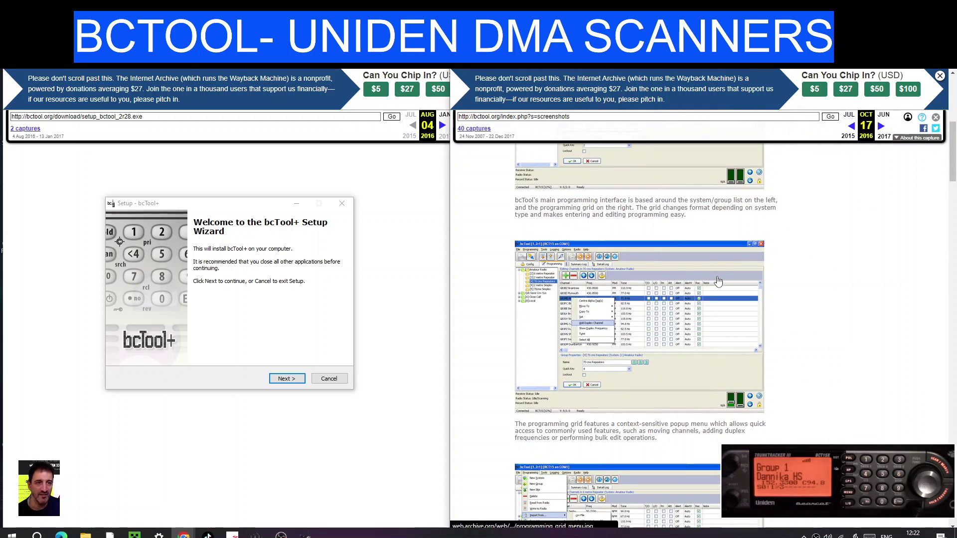
{"action": "scroll", "coordinate": [717, 281], "scroll_direction": "down", "scroll_amount": 5}
{"action": "scroll", "coordinate": [717, 281], "scroll_direction": "down", "scroll_amount": 8}
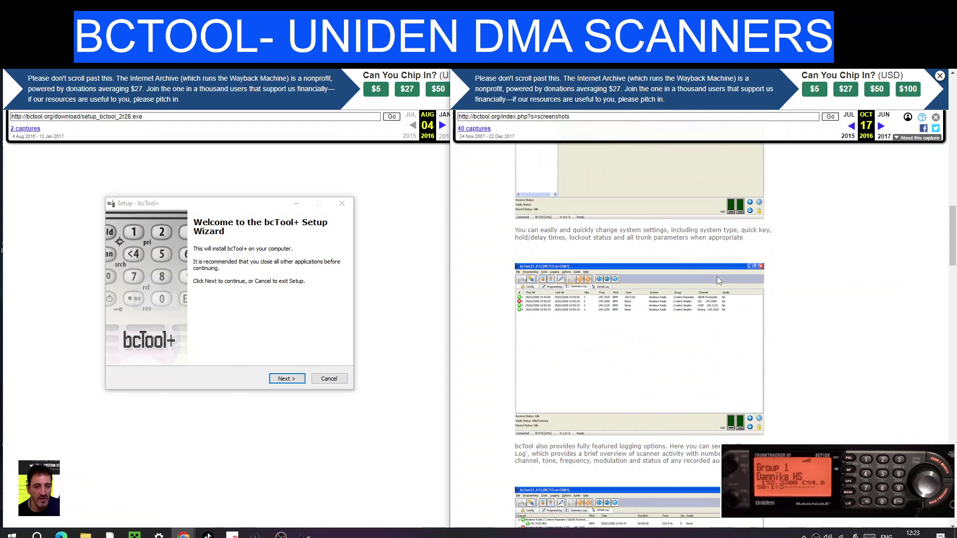
{"action": "scroll", "coordinate": [717, 282], "scroll_direction": "down", "scroll_amount": 14}
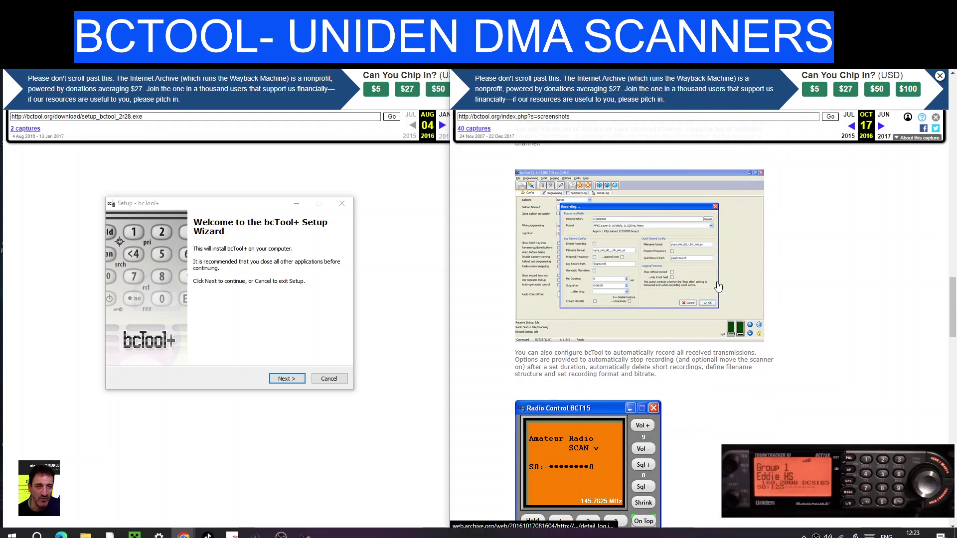
{"action": "scroll", "coordinate": [725, 288], "scroll_direction": "down", "scroll_amount": 3}
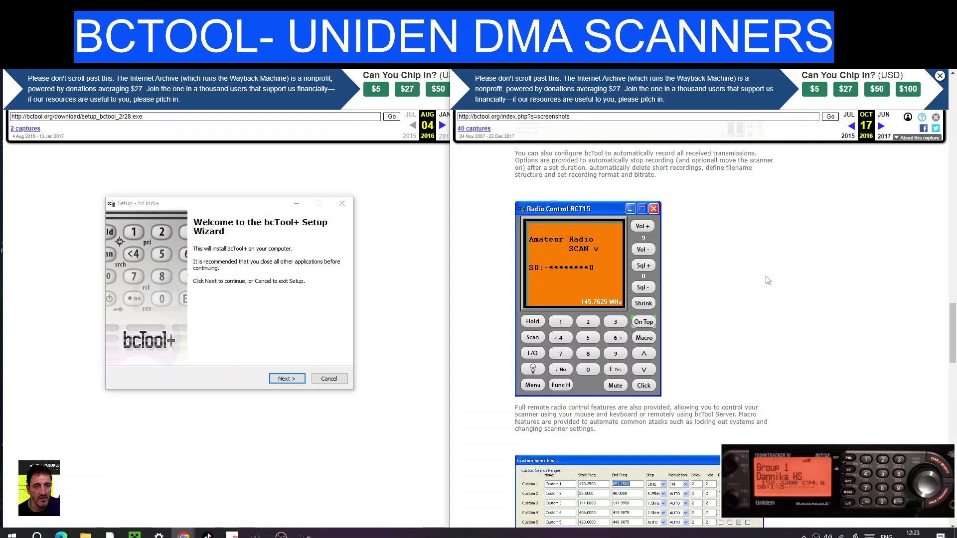
{"action": "scroll", "coordinate": [768, 280], "scroll_direction": "down", "scroll_amount": 15}
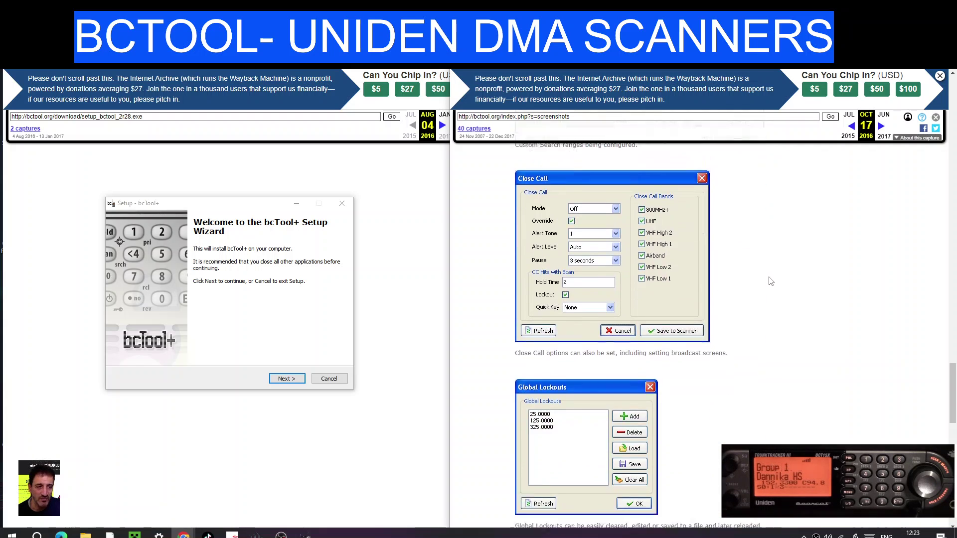
{"action": "scroll", "coordinate": [770, 283], "scroll_direction": "down", "scroll_amount": 7}
{"action": "scroll", "coordinate": [769, 284], "scroll_direction": "up", "scroll_amount": 14}
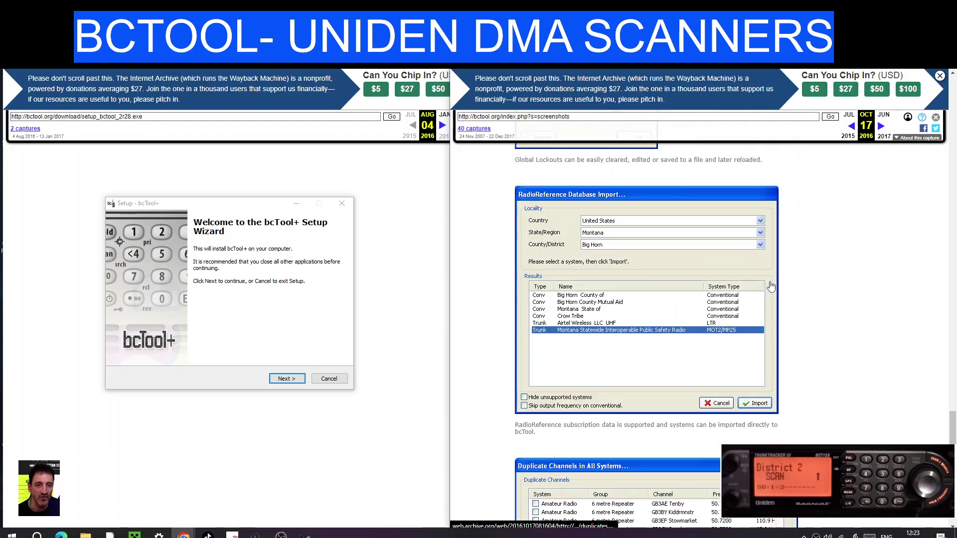
{"action": "scroll", "coordinate": [770, 287], "scroll_direction": "up", "scroll_amount": 10}
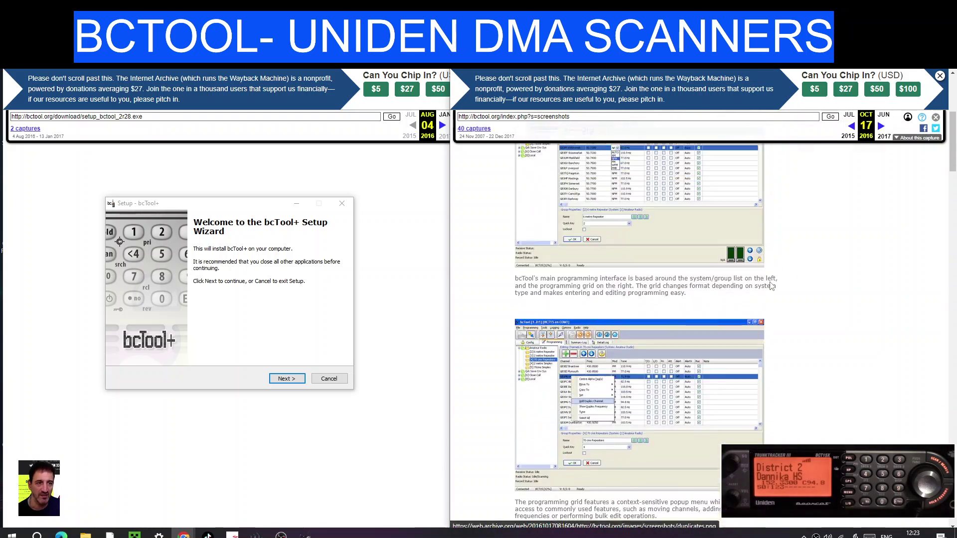
{"action": "scroll", "coordinate": [769, 289], "scroll_direction": "down", "scroll_amount": 10}
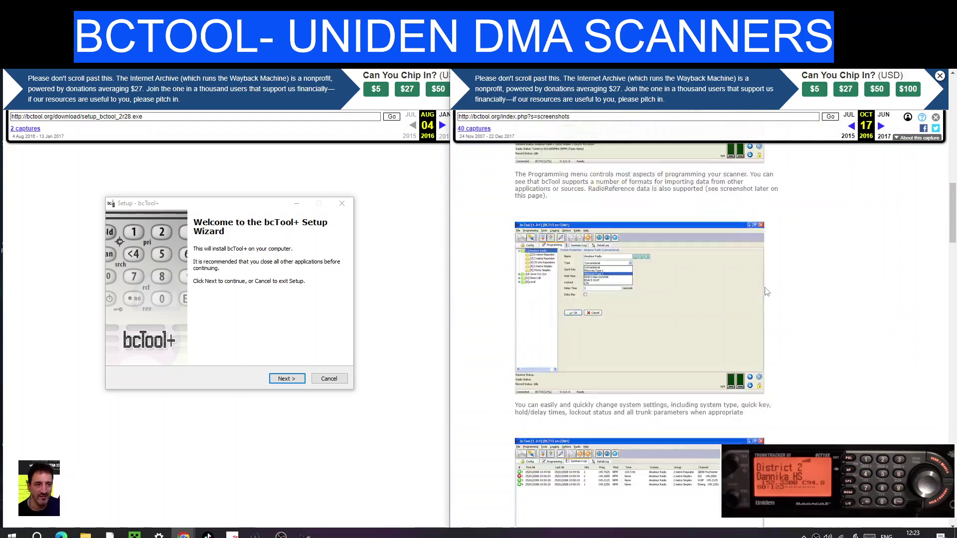
{"action": "scroll", "coordinate": [767, 291], "scroll_direction": "down", "scroll_amount": 10}
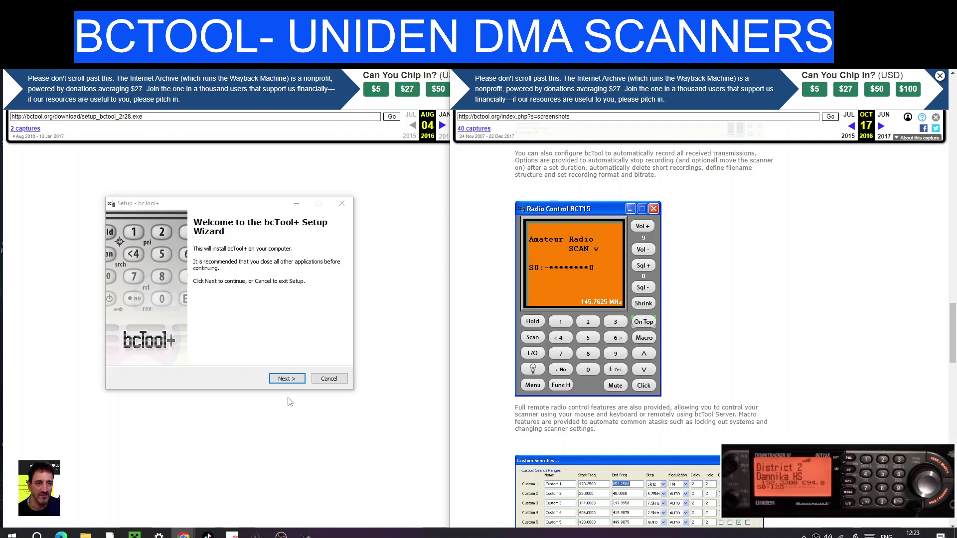
Advance the bcTool+ setup to the license agreement and check the Ports (COM & LPT) entries in Device Manager.
{"action": "left_click", "coordinate": [287, 380]}
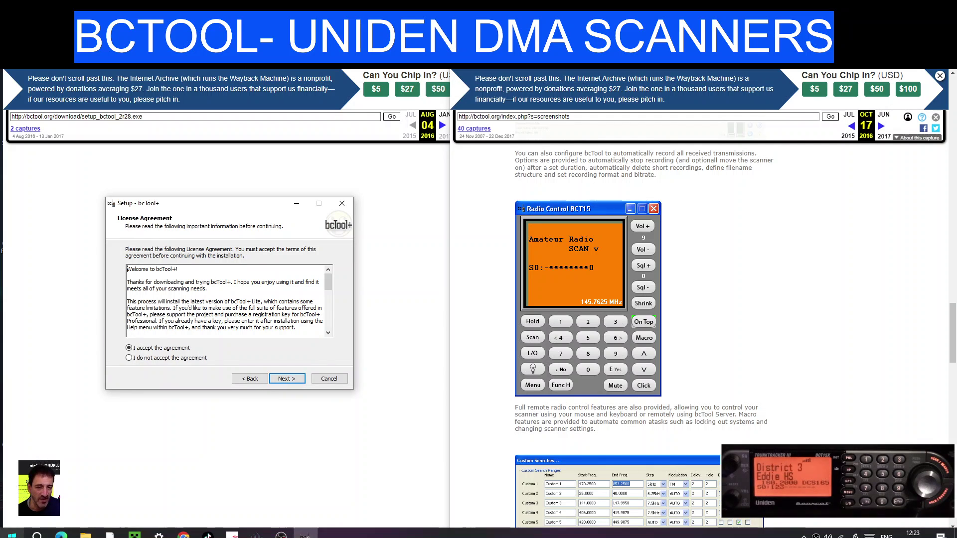
{"action": "right_click", "coordinate": [11, 532]}
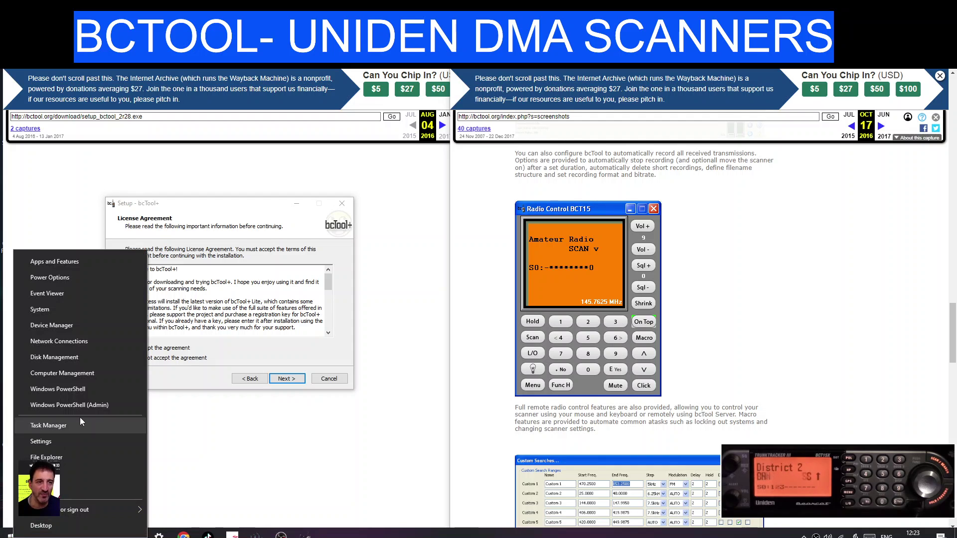
{"action": "left_click", "coordinate": [49, 329]}
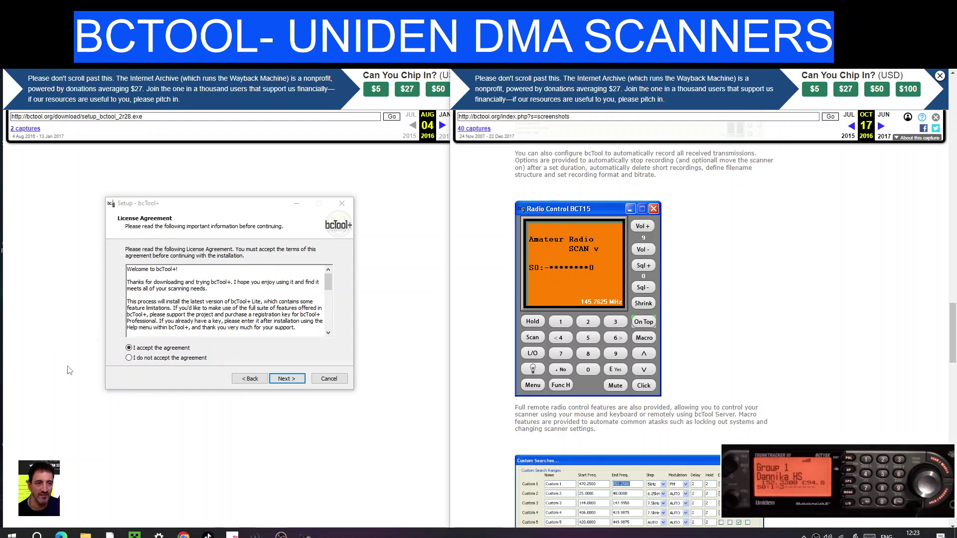
{"action": "double_click", "coordinate": [109, 194]}
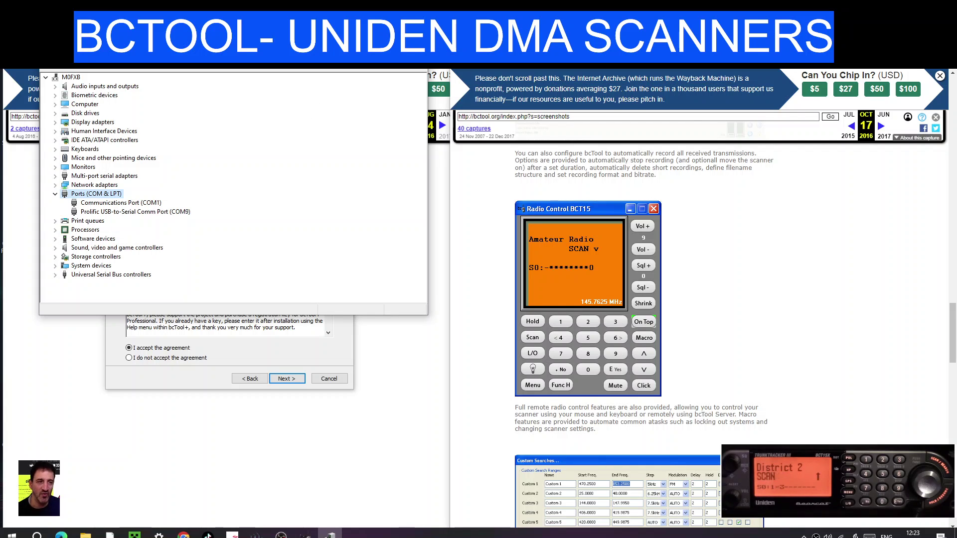
{"action": "key", "text": "alt+F4"}
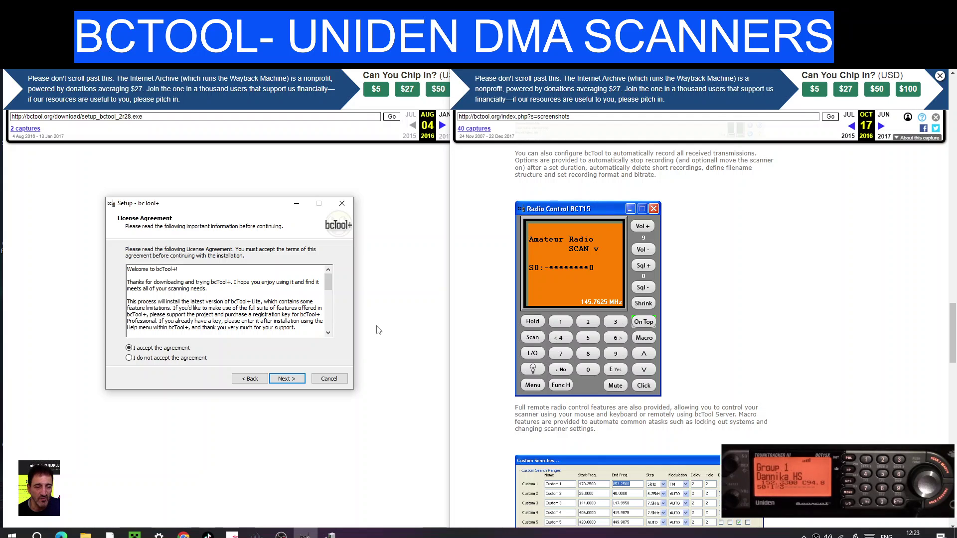
Accept the license, keep the bcTool+ Start Menu folder and desktop icon option, and install and launch bcTool+.
{"action": "left_click", "coordinate": [286, 379]}
{"action": "left_click", "coordinate": [286, 379]}
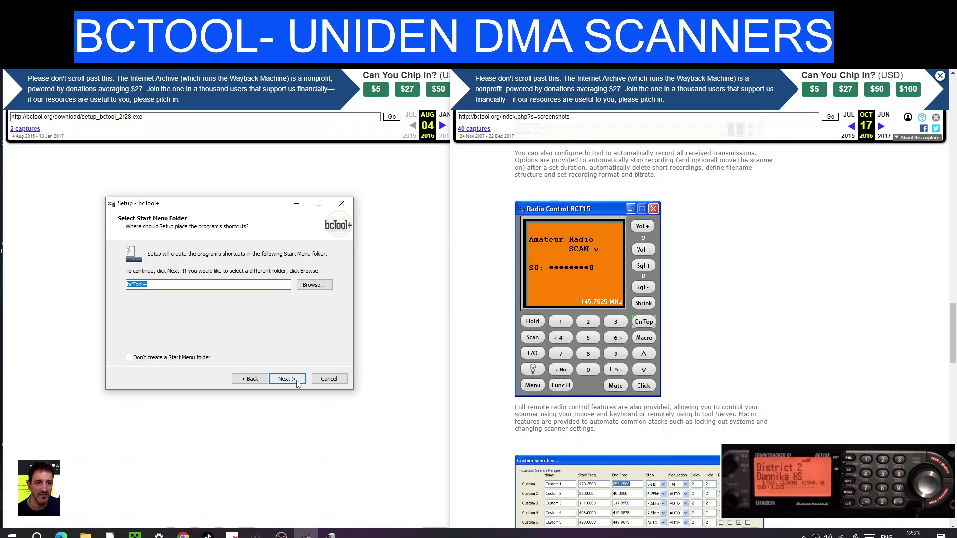
{"action": "left_click", "coordinate": [287, 378]}
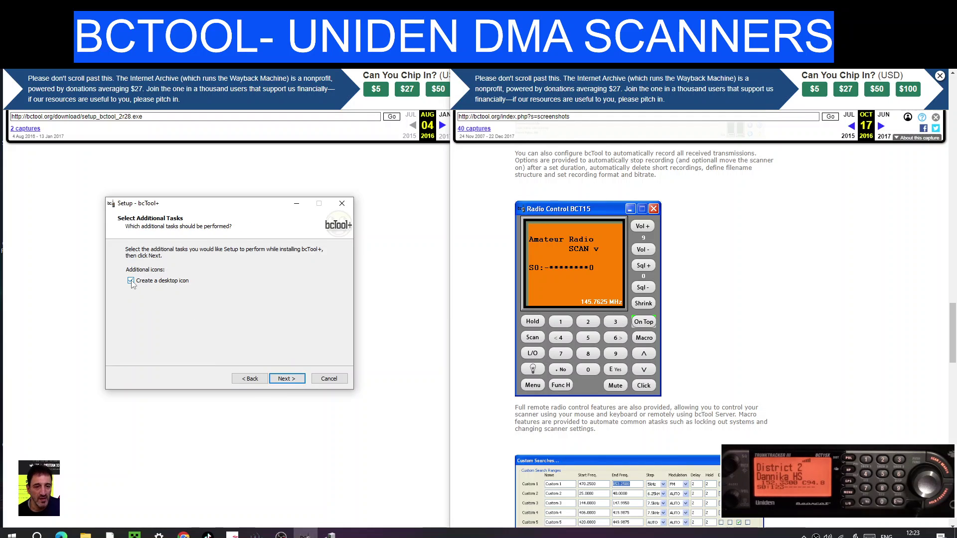
{"action": "left_click", "coordinate": [289, 381]}
{"action": "left_click", "coordinate": [289, 380]}
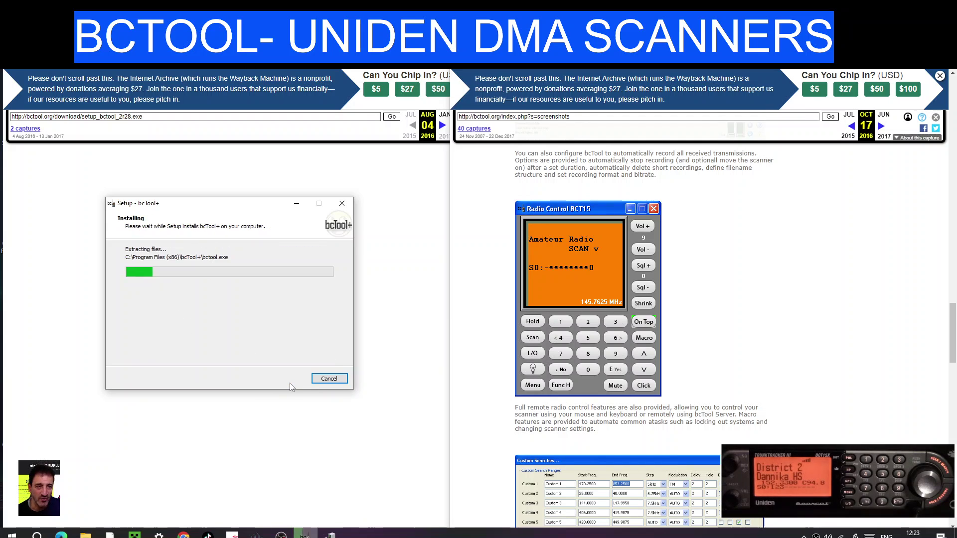
{"action": "left_click", "coordinate": [290, 384]}
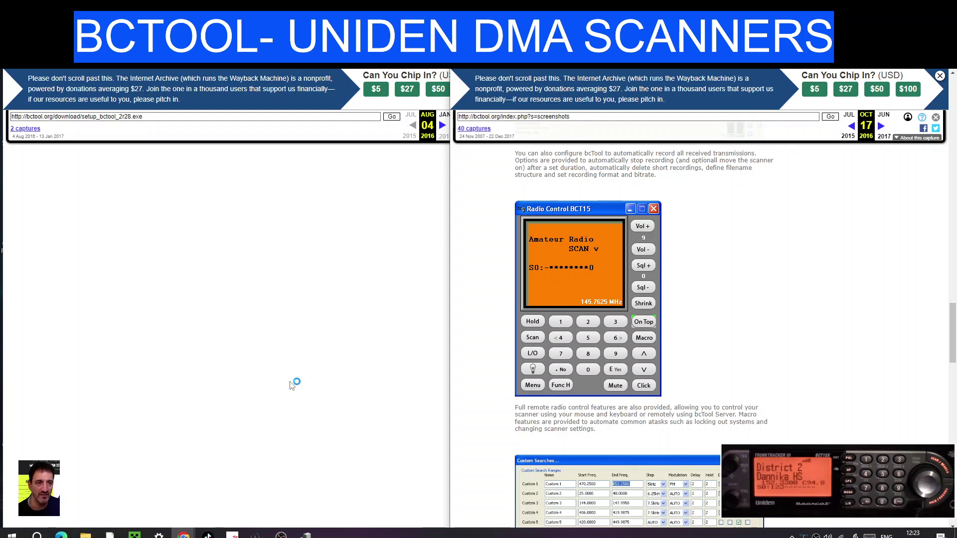
Widen the bcTool+ window and position it over the browser windows.
{"action": "left_click_drag", "start_coordinate": [313, 20], "coordinate": [511, 122]}
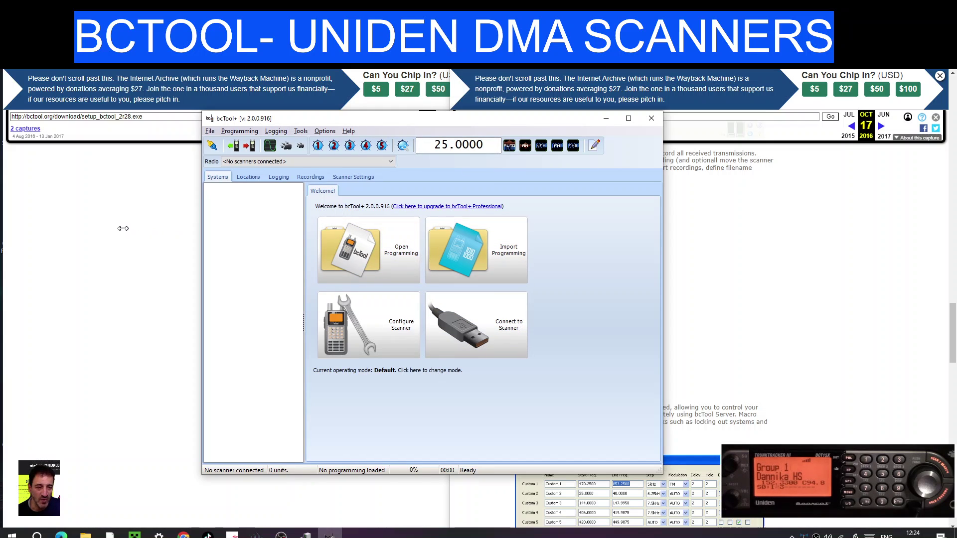
{"action": "left_click_drag", "start_coordinate": [200, 228], "coordinate": [72, 236]}
{"action": "left_click_drag", "start_coordinate": [444, 120], "coordinate": [475, 98]}
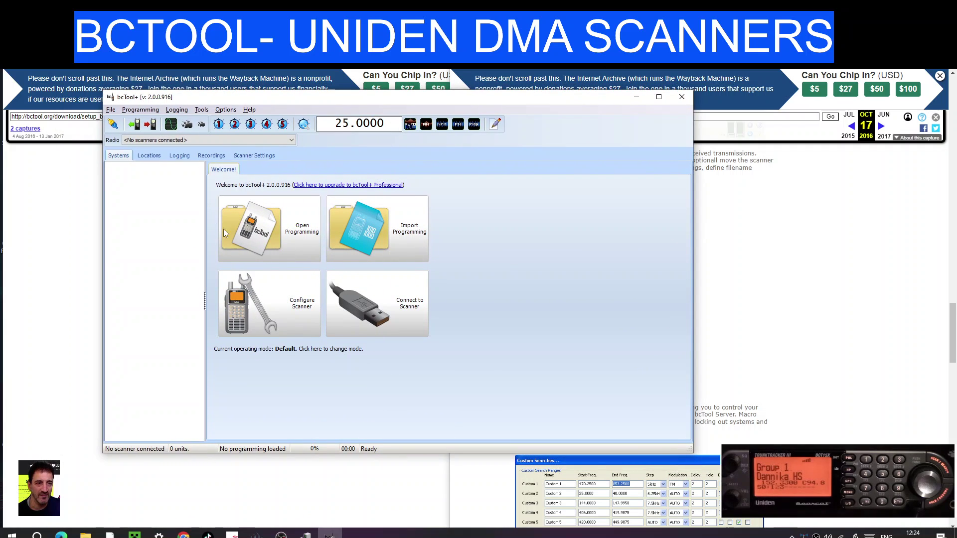
Configure scanner Unit 1 with port COM9 and description My Scanner BC15, keep the Microphone (H2n) audio device, and save the changes.
{"action": "left_click", "coordinate": [272, 312]}
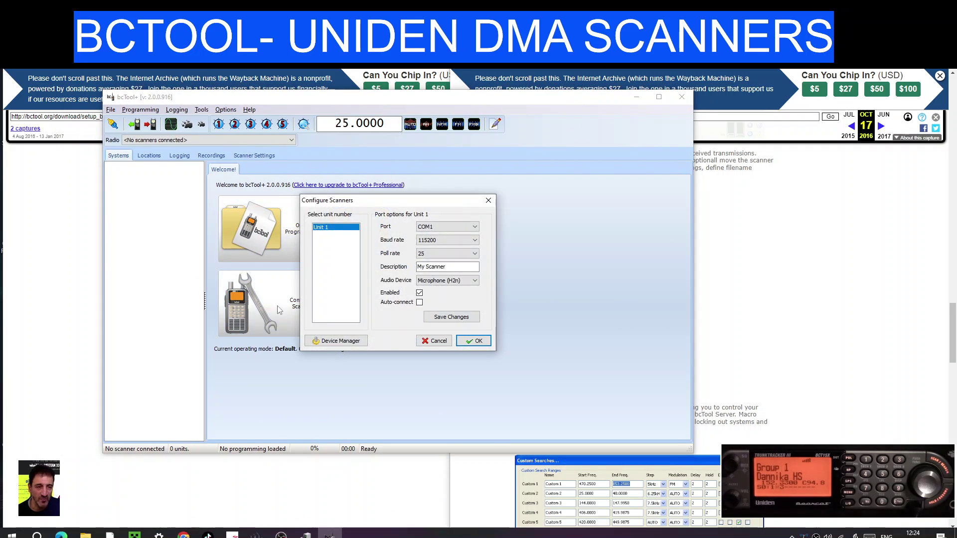
{"action": "left_click", "coordinate": [475, 228]}
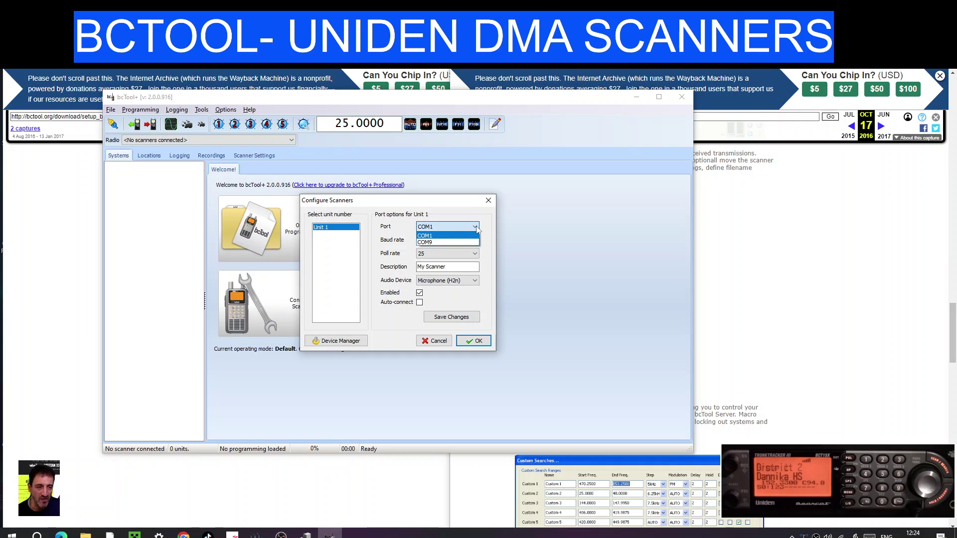
{"action": "left_click", "coordinate": [452, 242]}
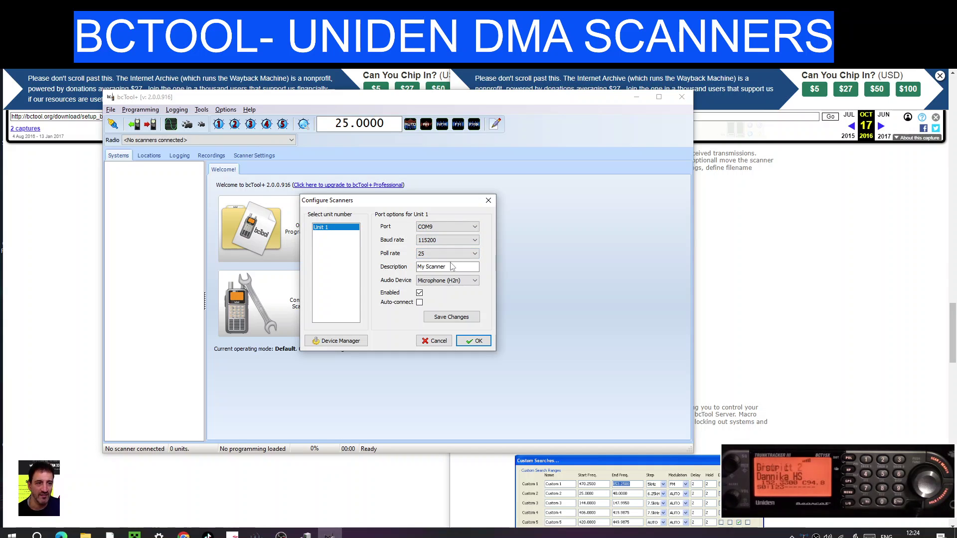
{"action": "left_click", "coordinate": [475, 281]}
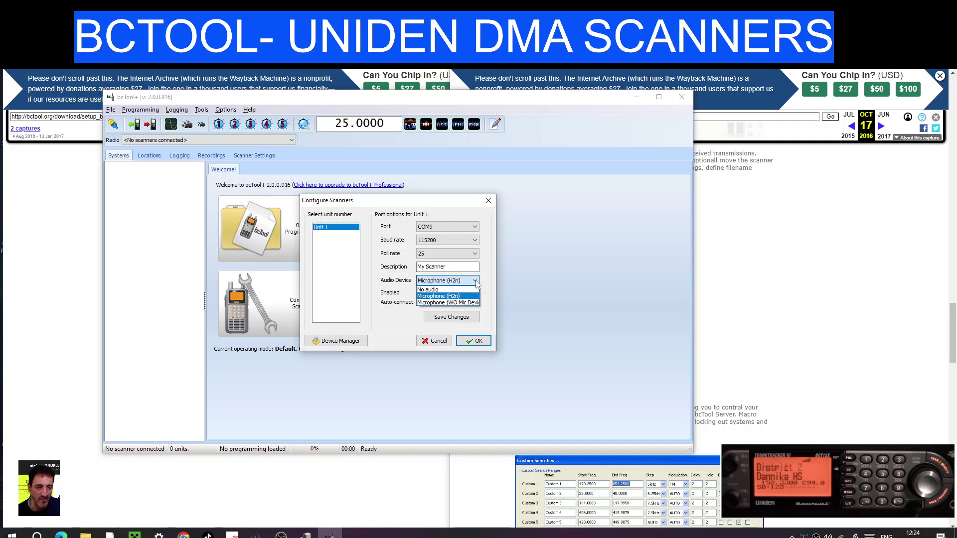
{"action": "left_click", "coordinate": [476, 282]}
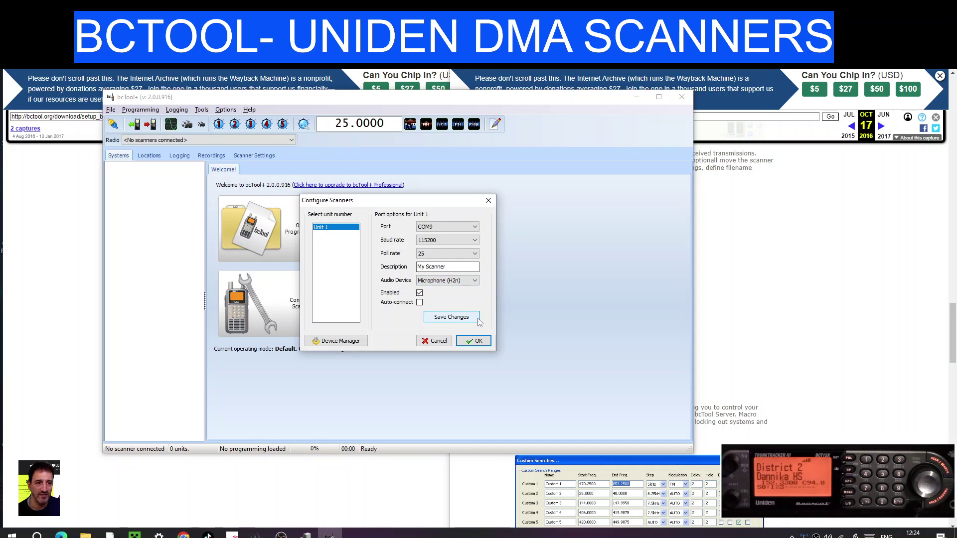
{"action": "left_click", "coordinate": [450, 266]}
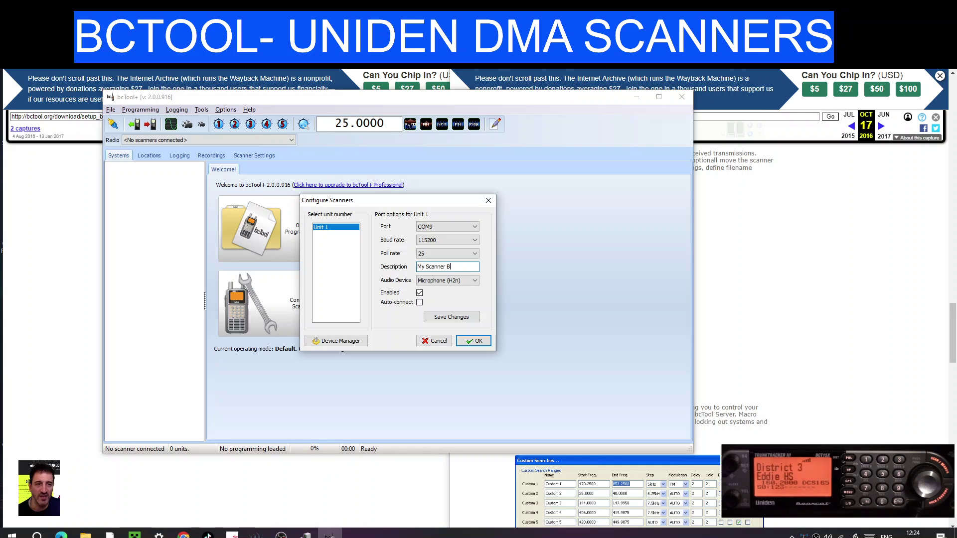
{"action": "type", "text": "15"}
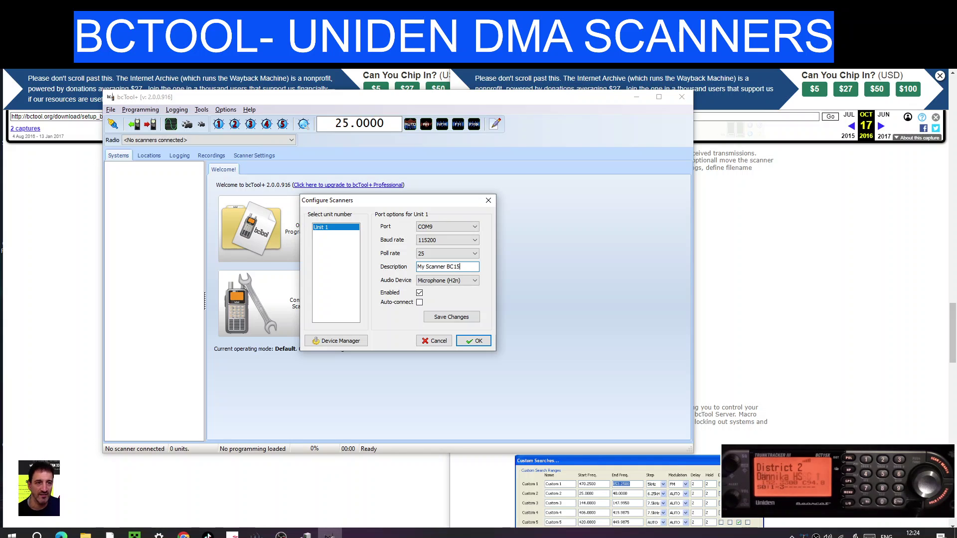
{"action": "left_click", "coordinate": [460, 319]}
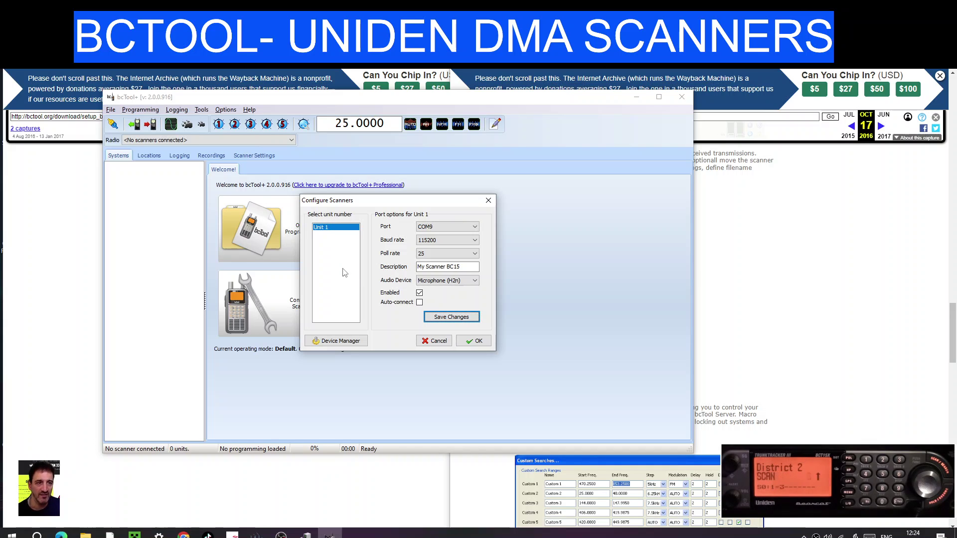
View Device Manager from the scanner configuration, and return to the Configure Scanners dialog.
{"action": "left_click", "coordinate": [343, 341]}
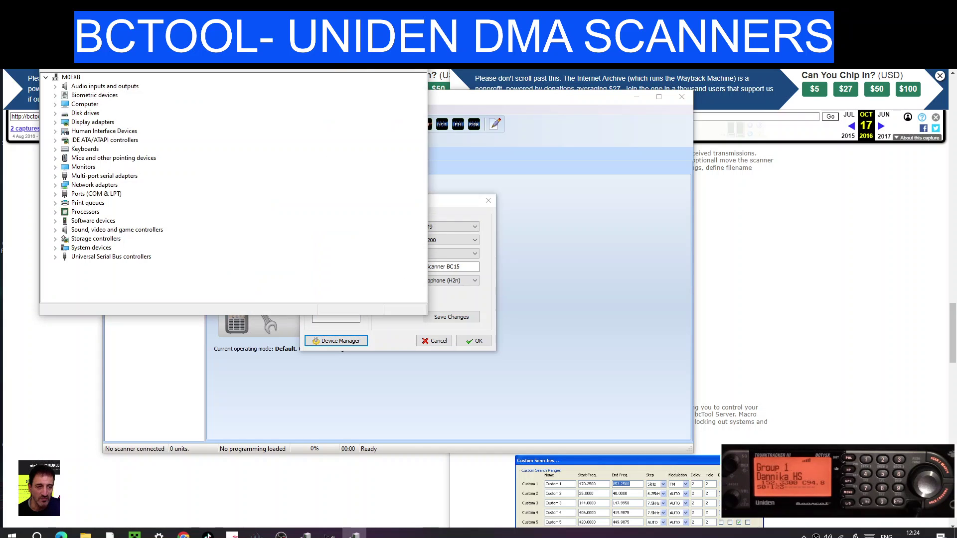
{"action": "key", "text": "alt+F4"}
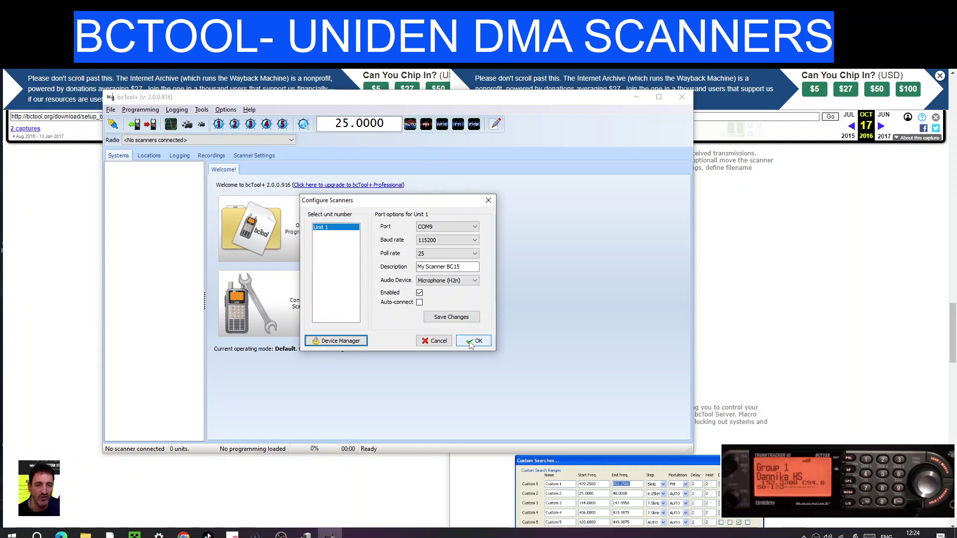
Confirm the scanner configuration, and review the Unit 1 port options once more under Scanner Ports and Units.
{"action": "left_click", "coordinate": [474, 340]}
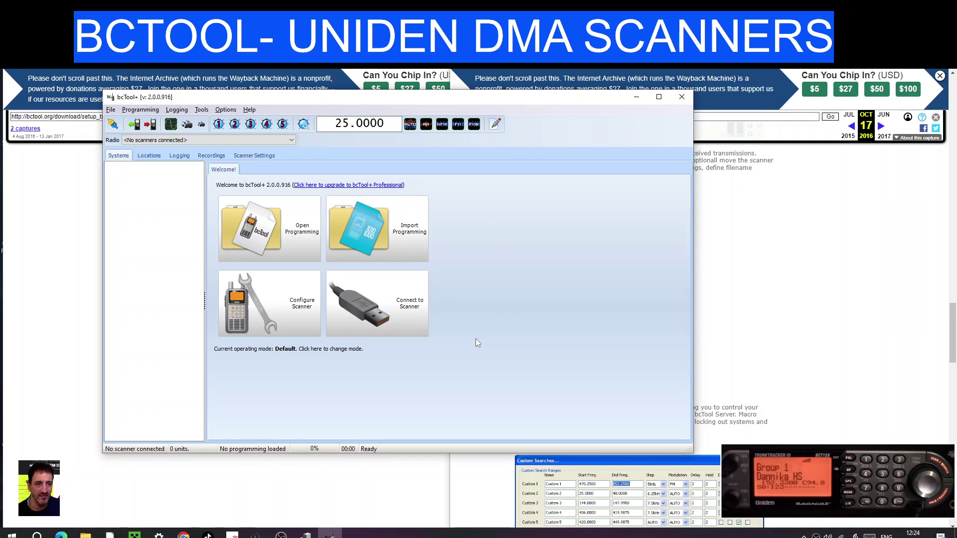
{"action": "left_click", "coordinate": [292, 140]}
{"action": "left_click", "coordinate": [292, 140]}
{"action": "left_click", "coordinate": [199, 111]}
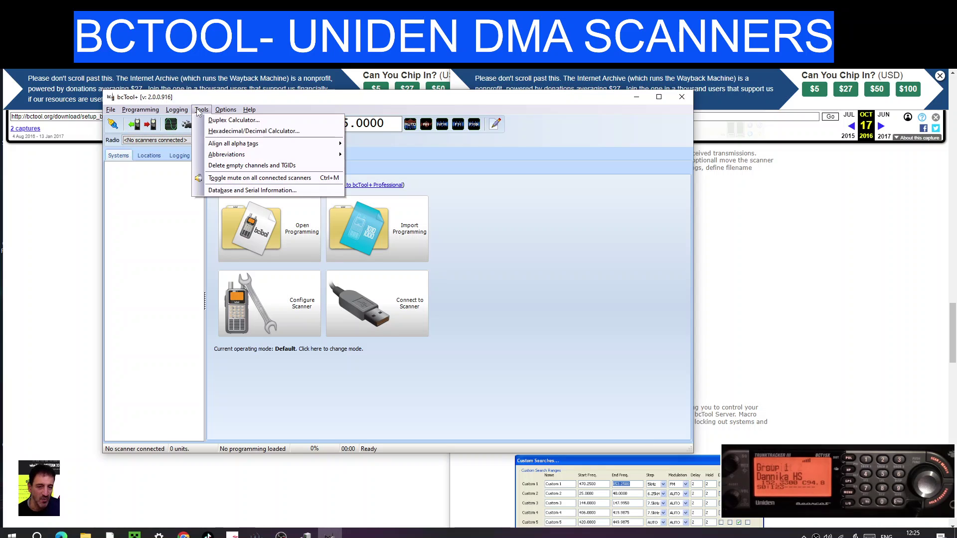
{"action": "mouse_move", "coordinate": [217, 113]}
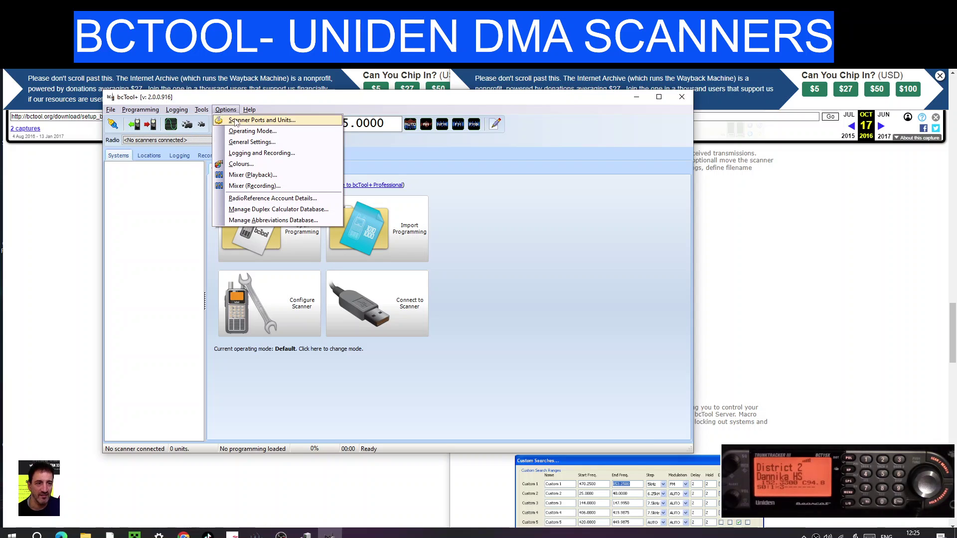
{"action": "left_click", "coordinate": [249, 120]}
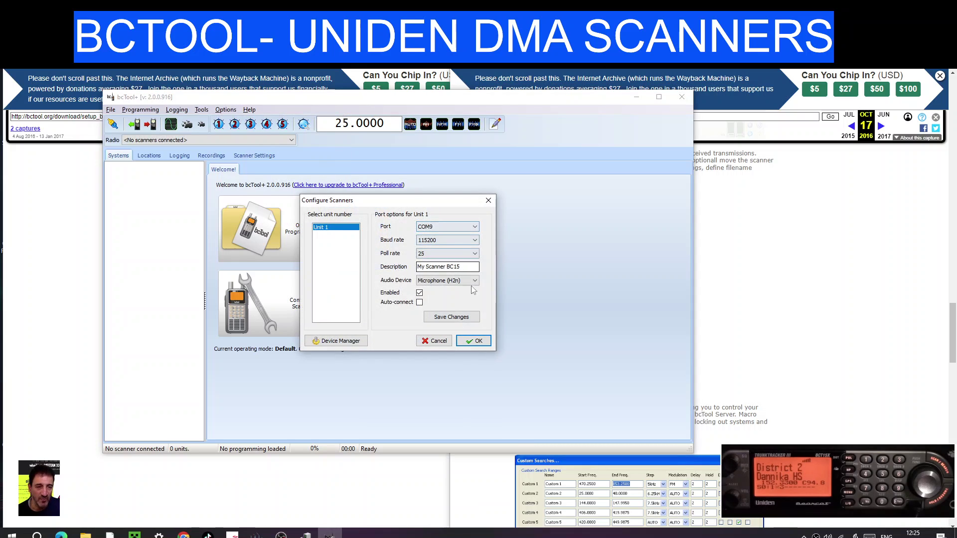
{"action": "left_click", "coordinate": [476, 345]}
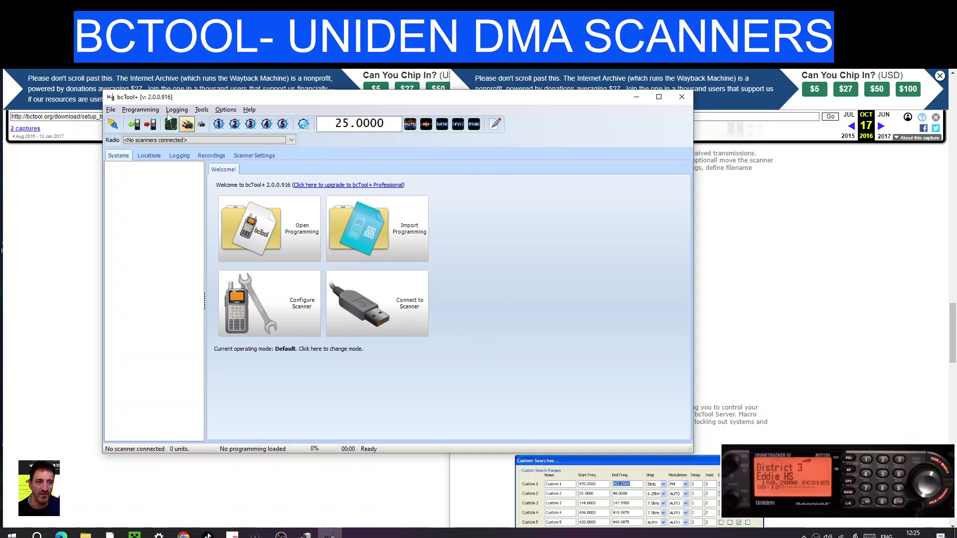
{"action": "left_click", "coordinate": [110, 111]}
{"action": "mouse_move", "coordinate": [136, 114]}
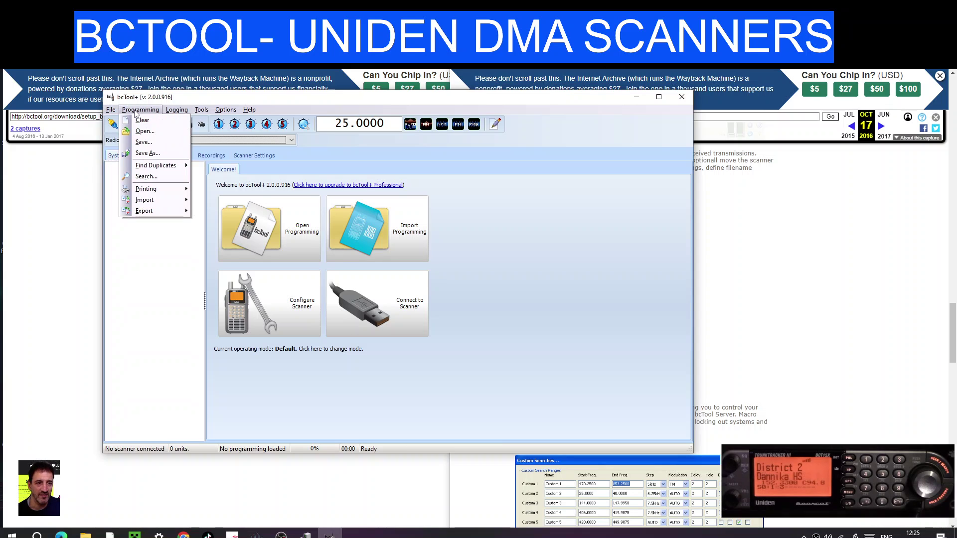
{"action": "left_click", "coordinate": [140, 110]}
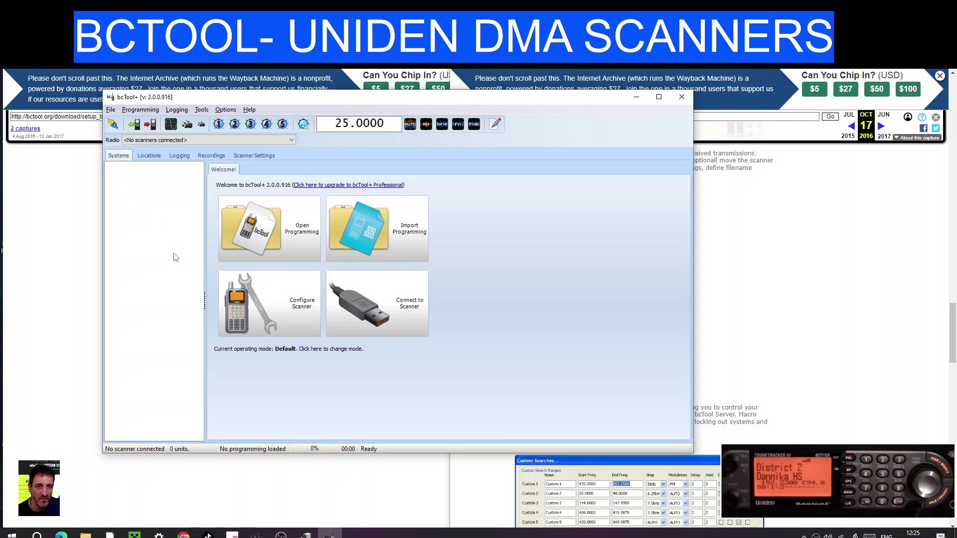
Connect to My Scanner BC15 on port COM9, and move the bcTool+ window slightly down over the browser windows.
{"action": "left_click", "coordinate": [113, 124]}
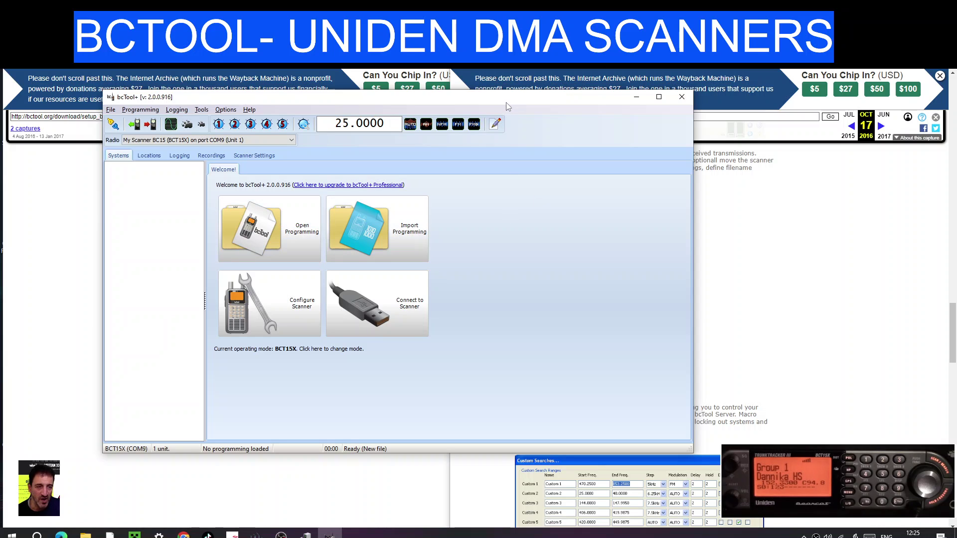
{"action": "left_click_drag", "start_coordinate": [506, 102], "coordinate": [482, 128]}
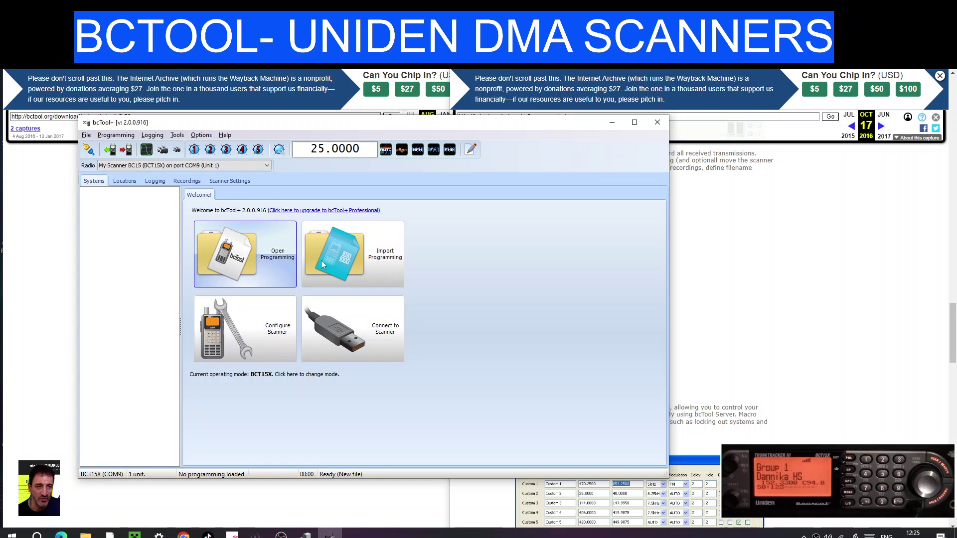
{"action": "left_click", "coordinate": [268, 167]}
{"action": "left_click", "coordinate": [259, 172]}
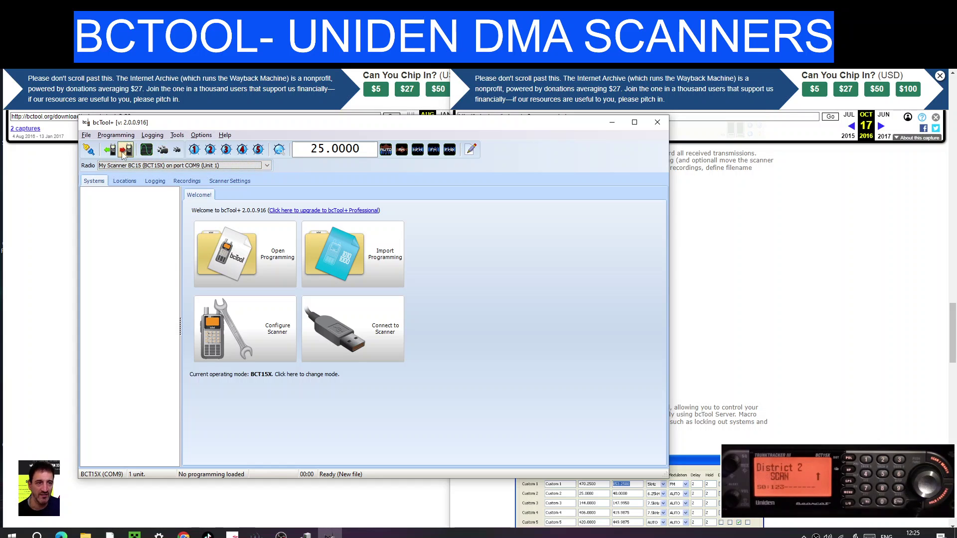
Read all systems and locations from the connected BCT15X scanner into the program.
{"action": "left_click", "coordinate": [114, 153]}
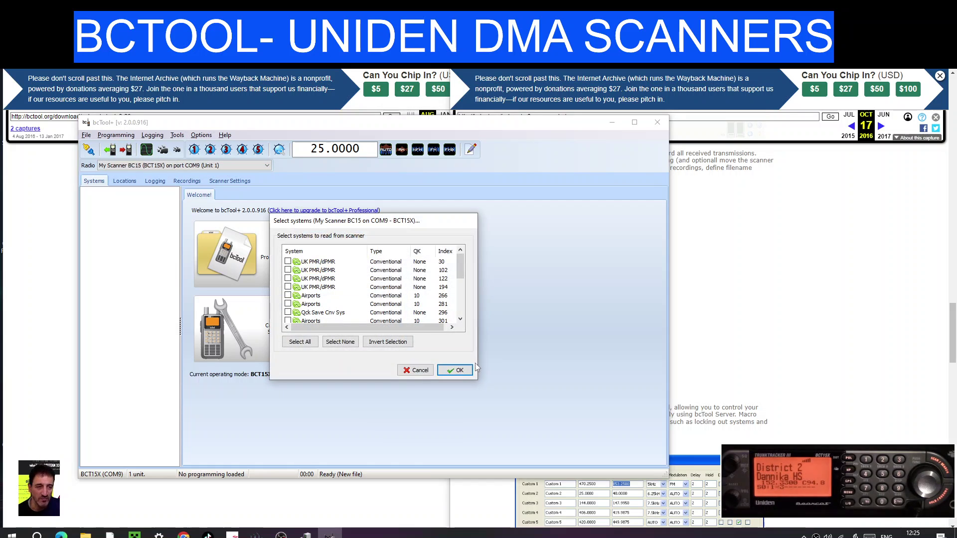
{"action": "left_click_drag", "start_coordinate": [461, 268], "coordinate": [461, 309]}
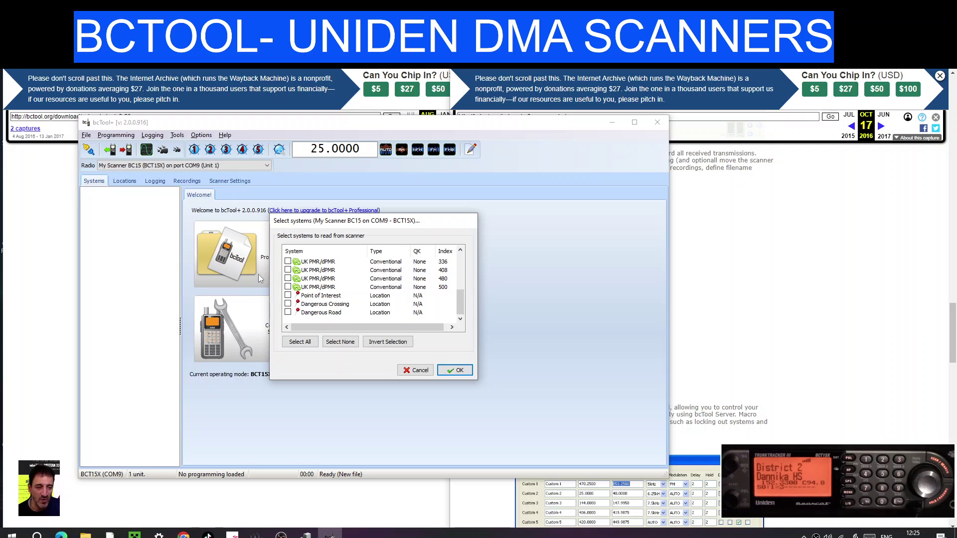
{"action": "left_click", "coordinate": [308, 345]}
{"action": "left_click", "coordinate": [456, 371]}
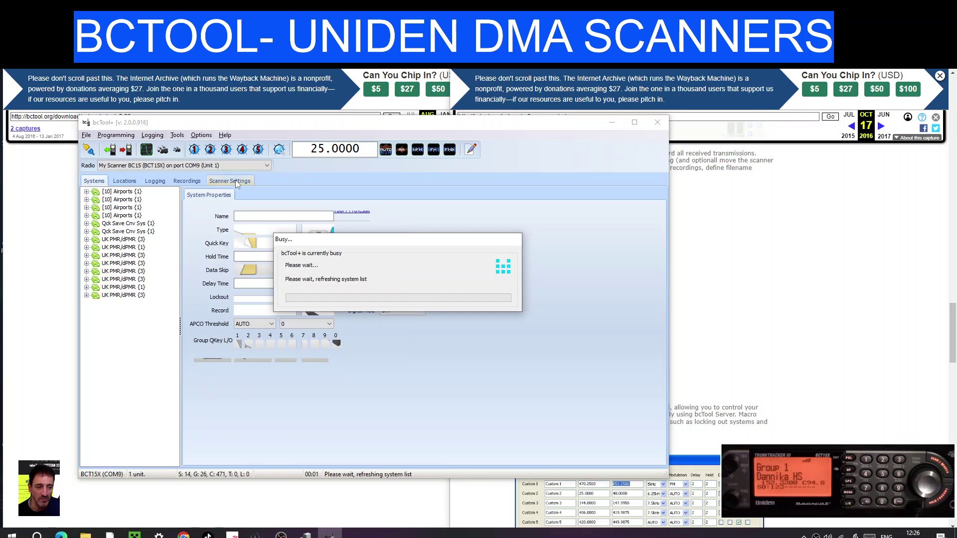
View the channels of the Bristol group in the first Airports system, and look at the Locations lists.
{"action": "double_click", "coordinate": [117, 193]}
{"action": "left_click", "coordinate": [123, 199]}
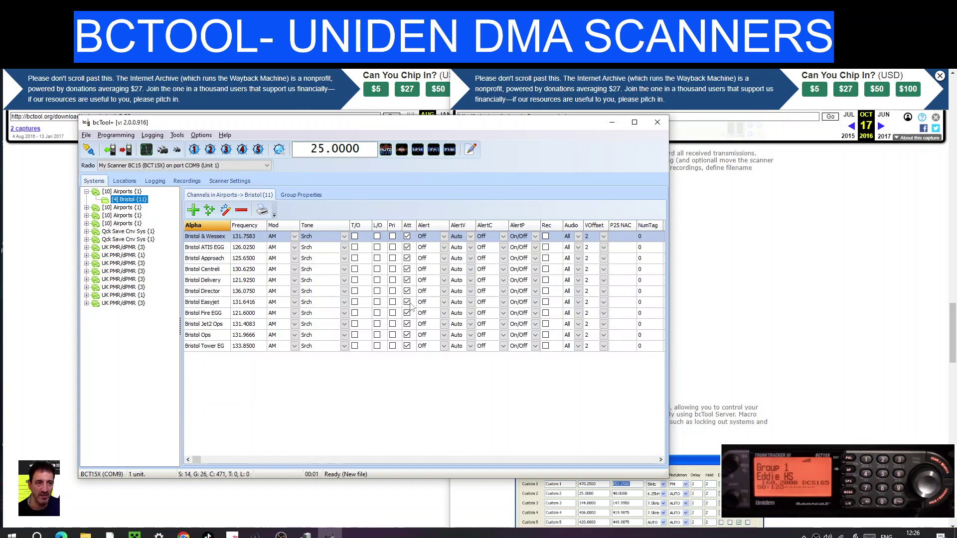
{"action": "left_click", "coordinate": [124, 181]}
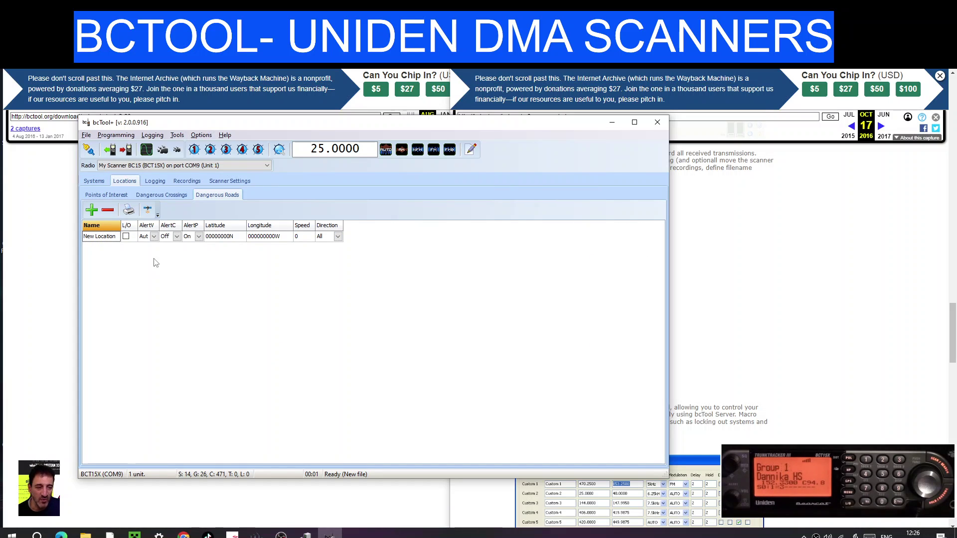
View the logging summary, the Radio UID log and the current scanner status, and try to open the bandscope.
{"action": "left_click", "coordinate": [151, 182]}
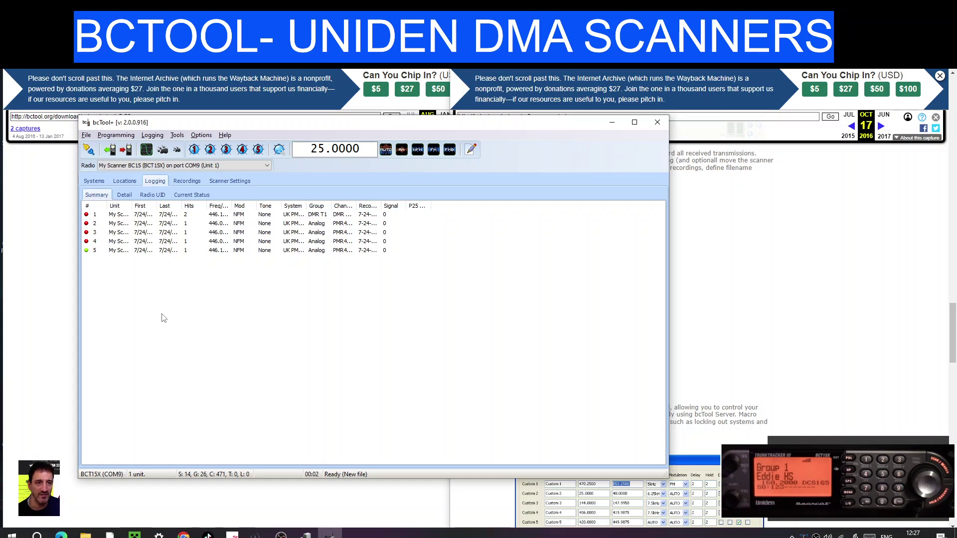
{"action": "left_click", "coordinate": [161, 195]}
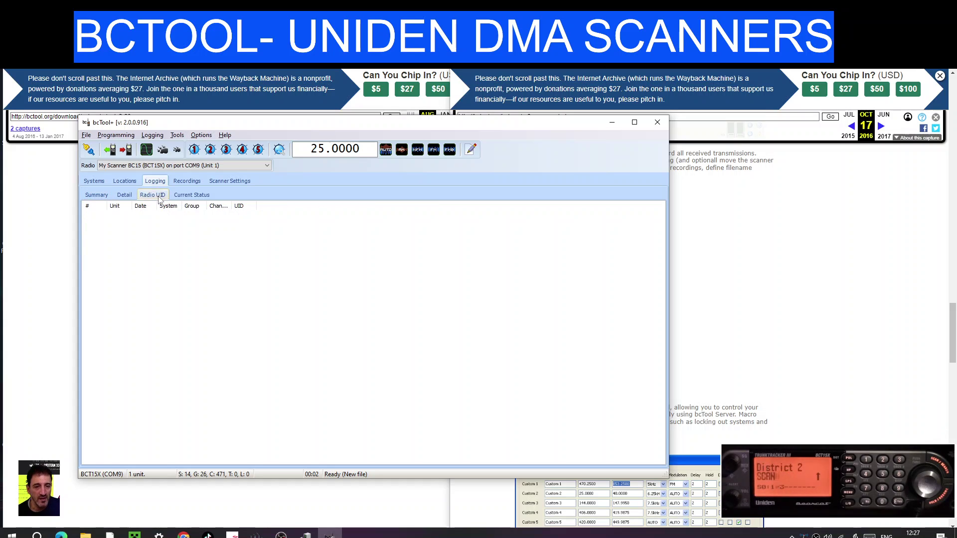
{"action": "left_click", "coordinate": [192, 195]}
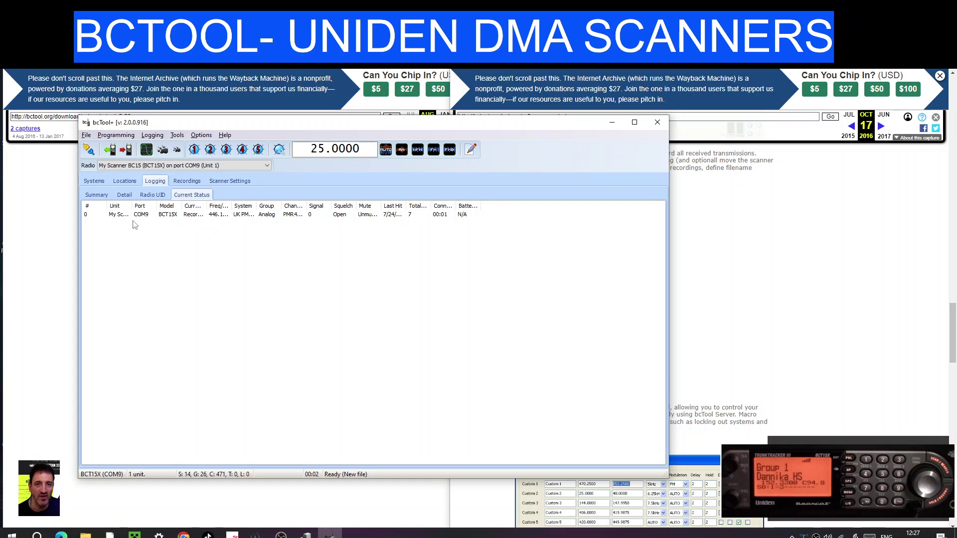
{"action": "left_click", "coordinate": [146, 149]}
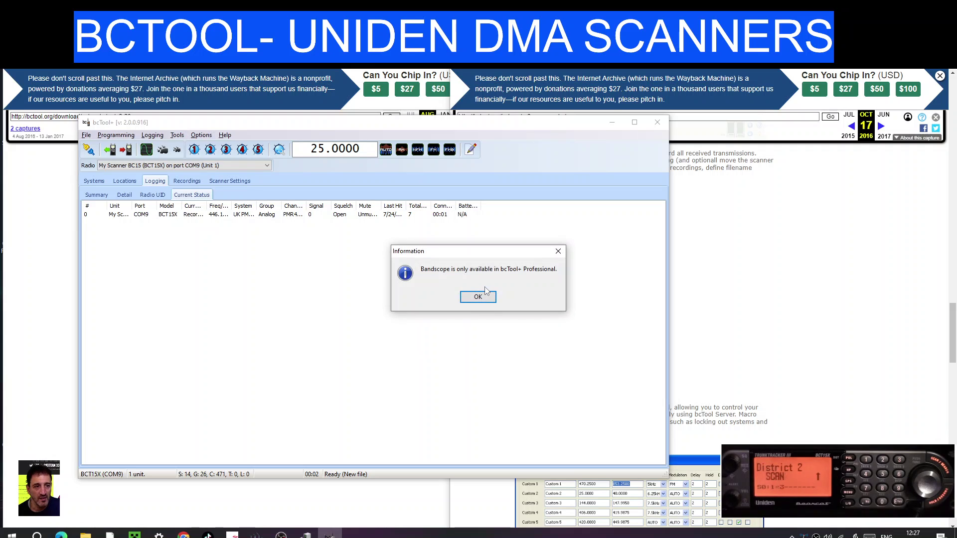
{"action": "left_click", "coordinate": [481, 298]}
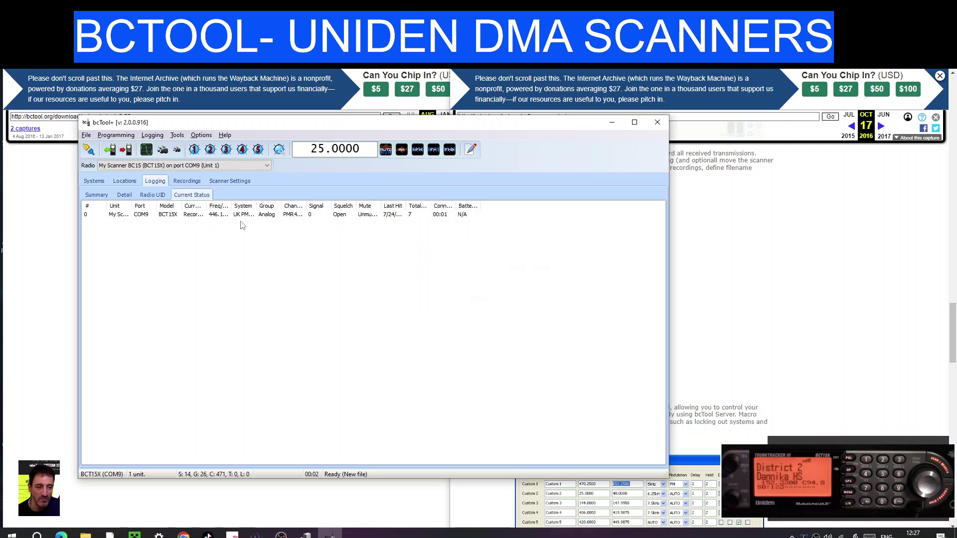
Open the virtual BCT15X control window and place it over the middle of the main window.
{"action": "left_click", "coordinate": [176, 150]}
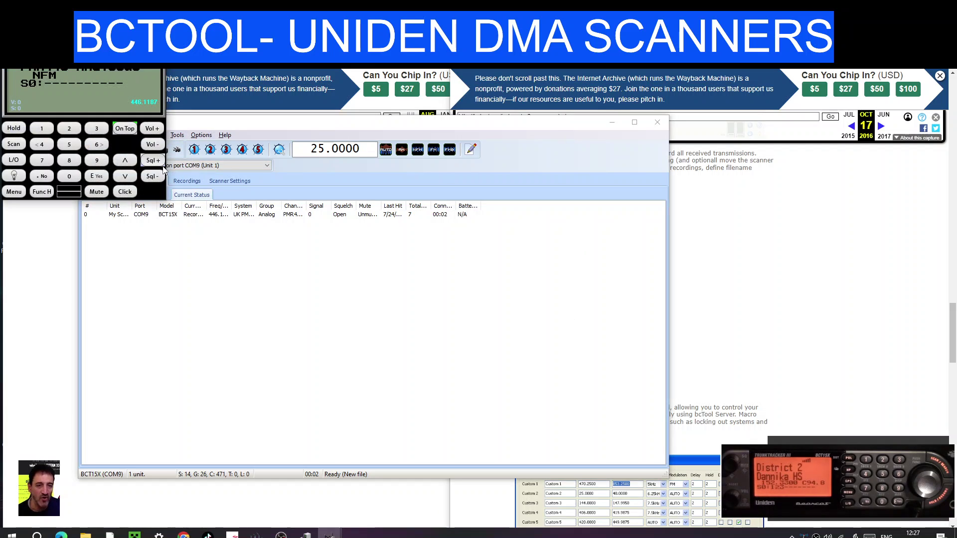
{"action": "left_click_drag", "start_coordinate": [145, 57], "coordinate": [385, 274]}
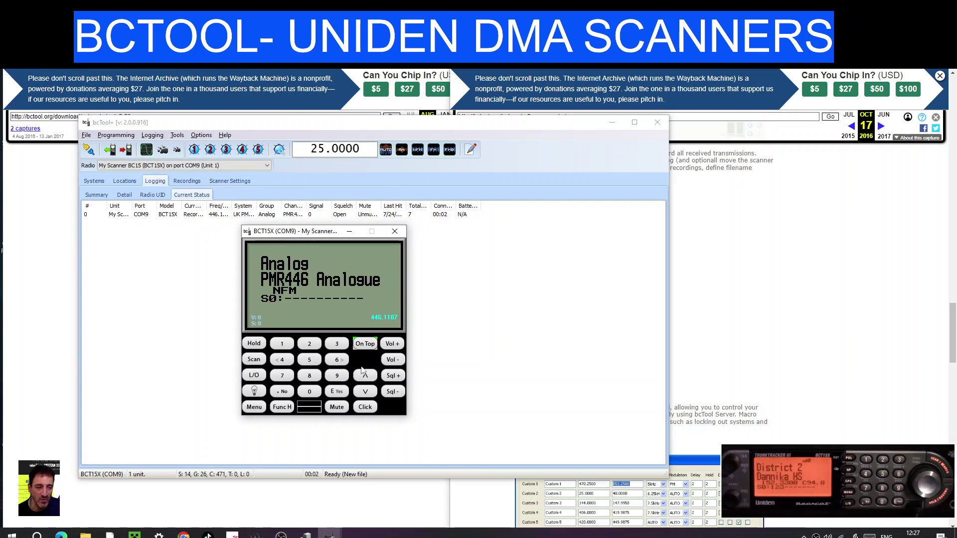
{"action": "left_click_drag", "start_coordinate": [303, 233], "coordinate": [325, 227]}
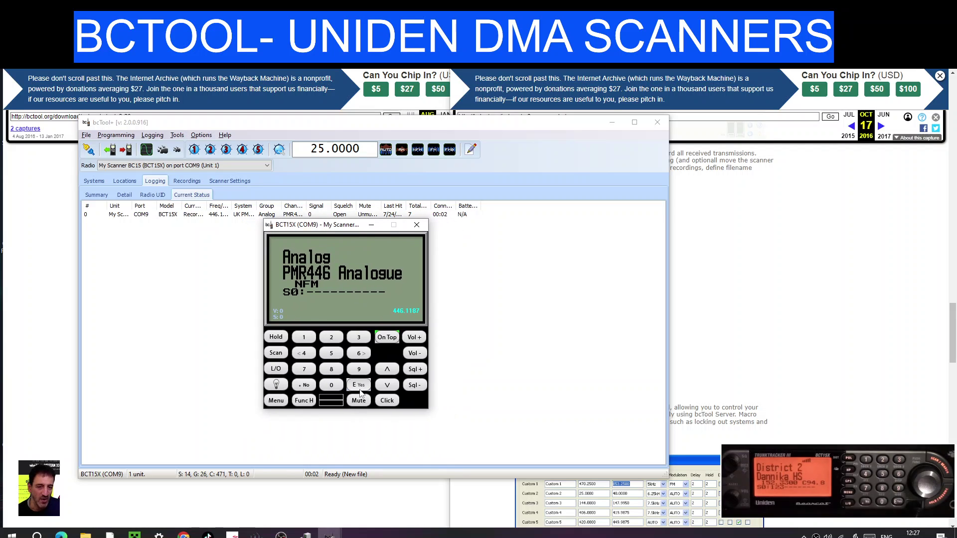
In the virtual scanner's menu, go to Settings, Set Serial Port, and view the baud rates for Set Front Port.
{"action": "left_click", "coordinate": [275, 403]}
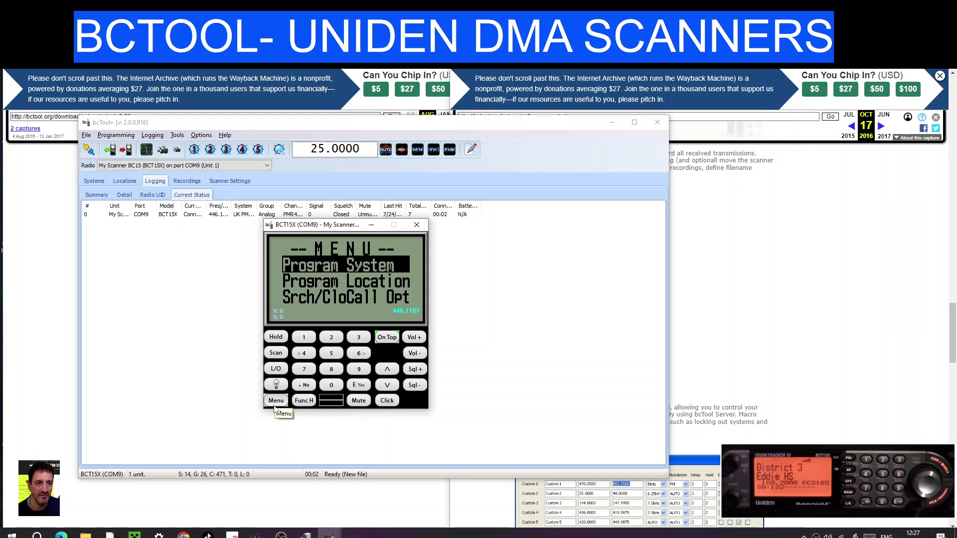
{"action": "left_click", "coordinate": [386, 384]}
{"action": "left_click", "coordinate": [386, 385]}
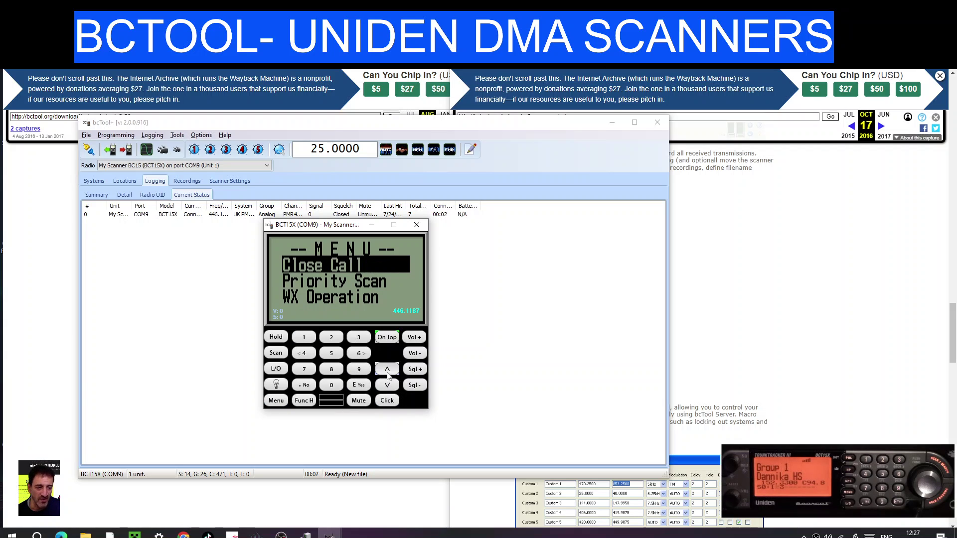
{"action": "left_click", "coordinate": [386, 384]}
{"action": "left_click", "coordinate": [387, 383]}
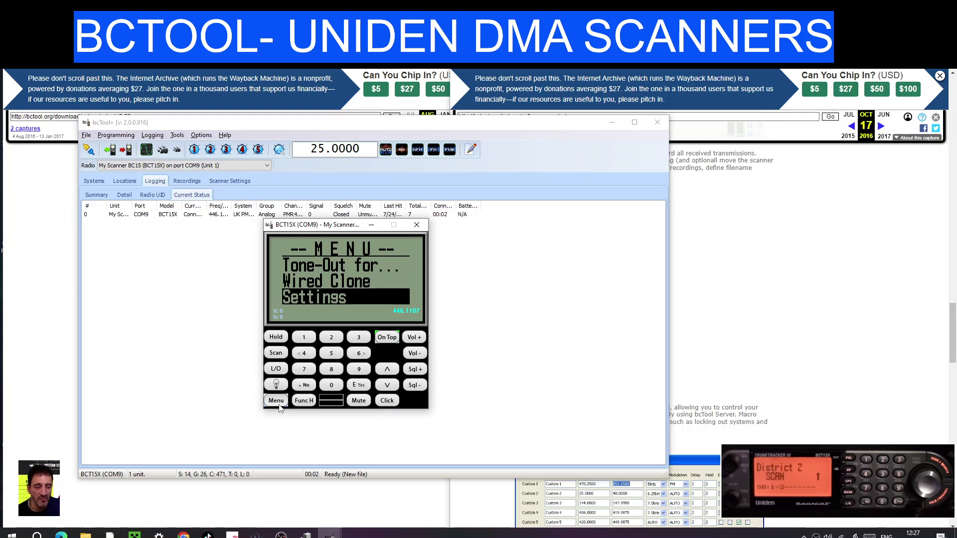
{"action": "left_click", "coordinate": [387, 400]}
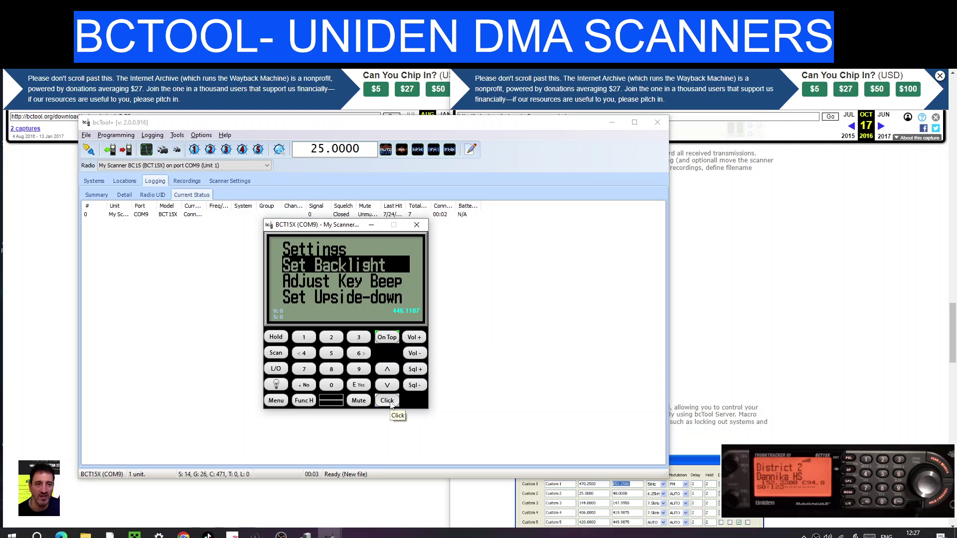
{"action": "scroll", "coordinate": [386, 400], "scroll_direction": "up", "scroll_amount": 4}
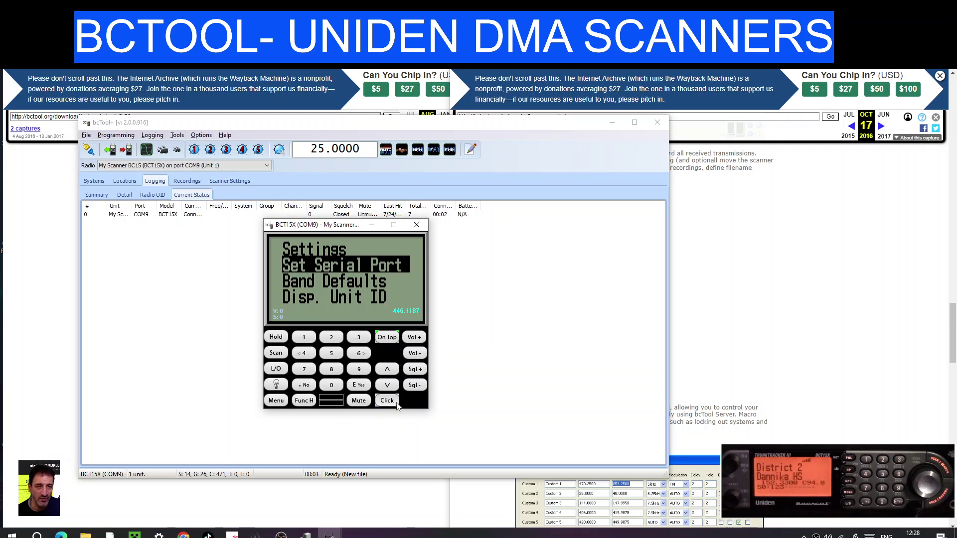
{"action": "left_click", "coordinate": [387, 400]}
{"action": "scroll", "coordinate": [387, 400], "scroll_direction": "down", "scroll_amount": 1}
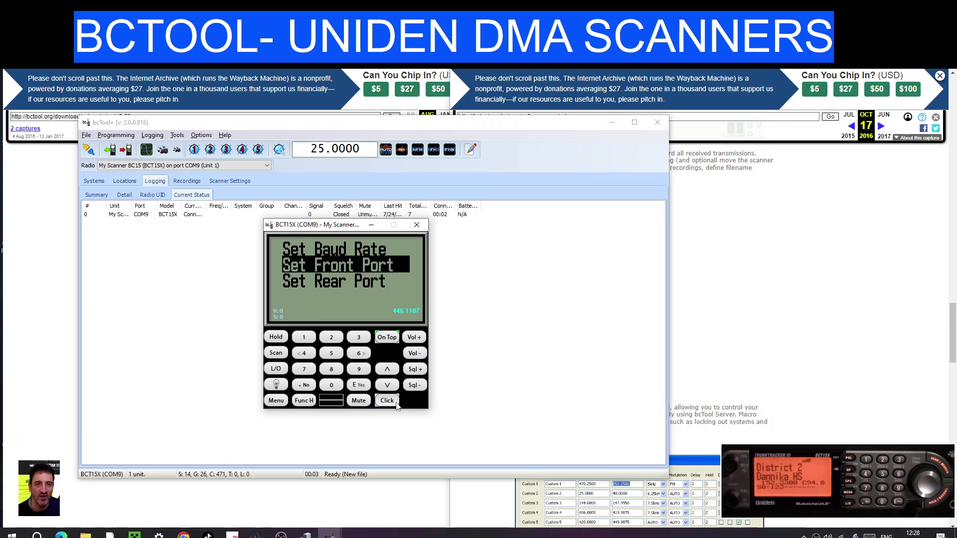
{"action": "left_click", "coordinate": [386, 400]}
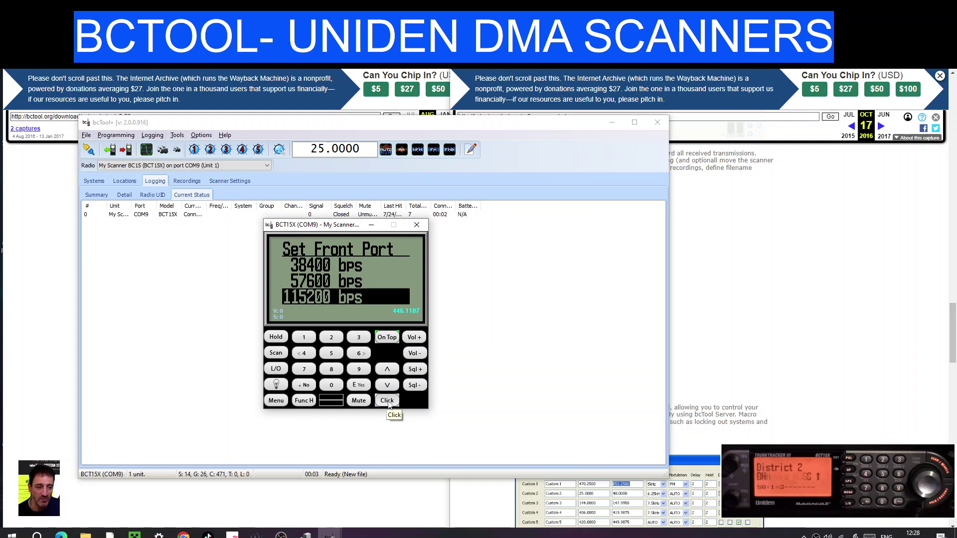
Back out of the front port setting to the scanner's main menu, and resume scanning.
{"action": "left_click", "coordinate": [276, 400]}
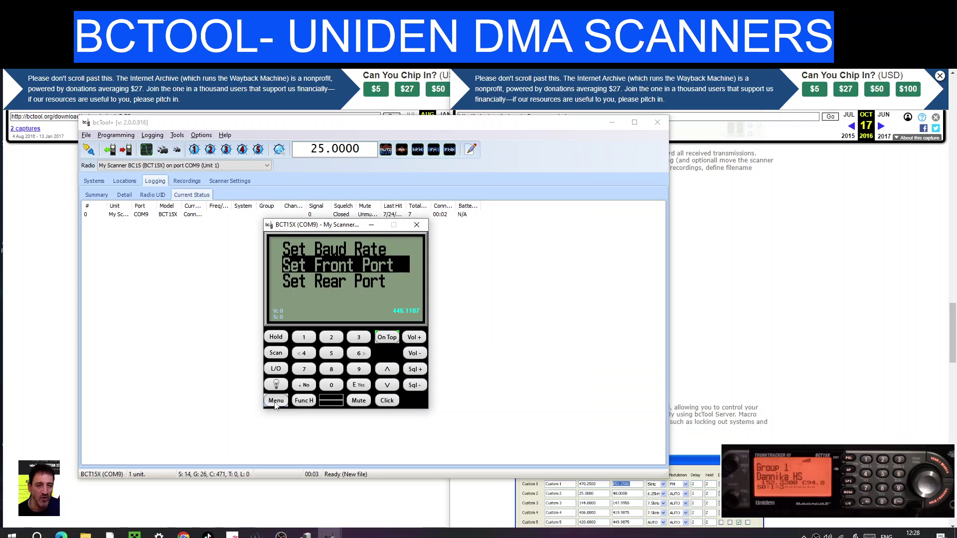
{"action": "left_click", "coordinate": [275, 400]}
{"action": "left_click", "coordinate": [275, 401]}
{"action": "left_click", "coordinate": [275, 401]}
{"action": "left_click", "coordinate": [276, 401]}
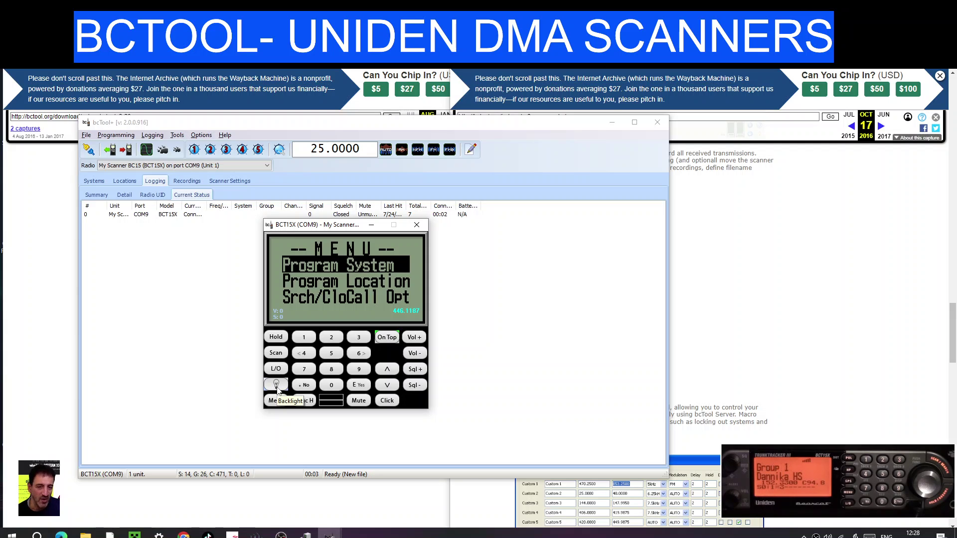
{"action": "left_click", "coordinate": [276, 352]}
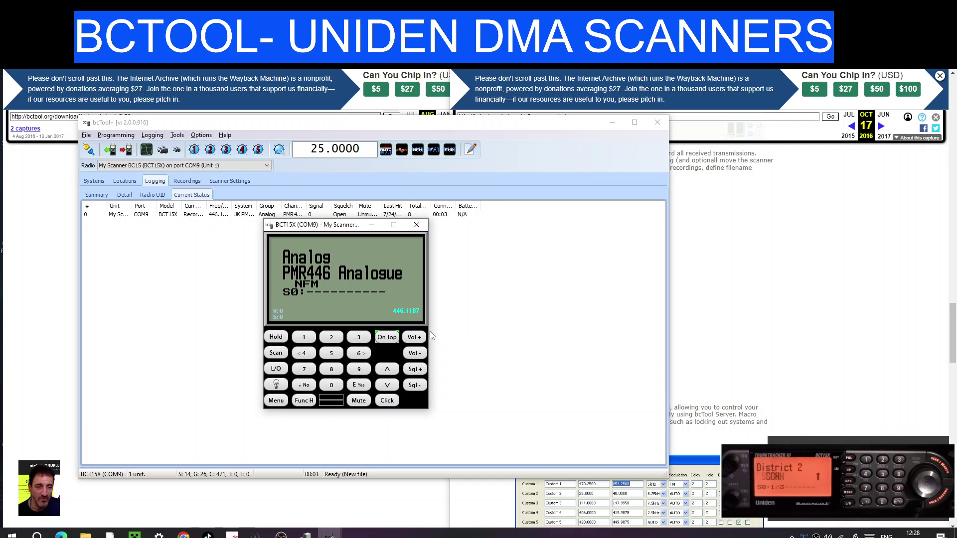
Reposition the virtual scanner window, and tune the scanner to VFO 1 at 25.0000 MHz.
{"action": "left_click_drag", "start_coordinate": [309, 231], "coordinate": [334, 254]}
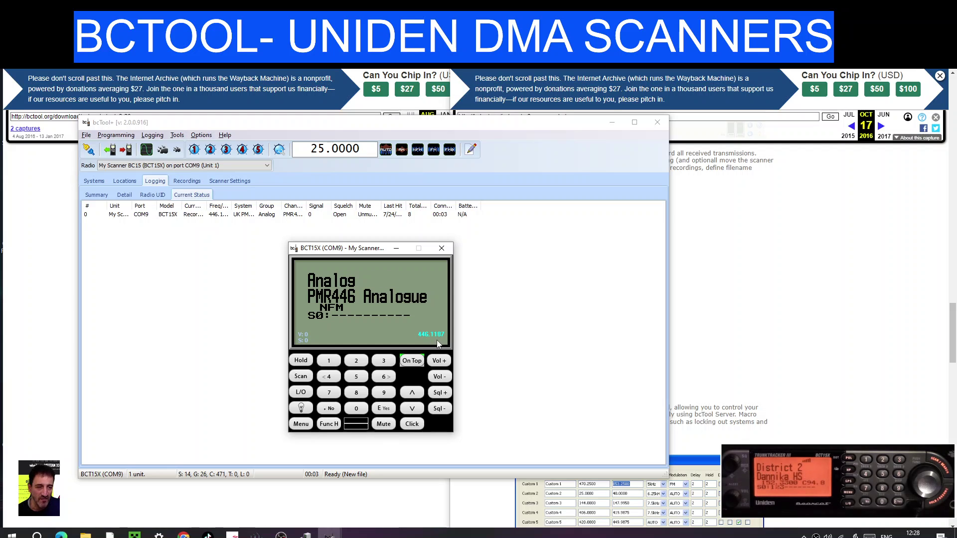
{"action": "left_click", "coordinate": [194, 149]}
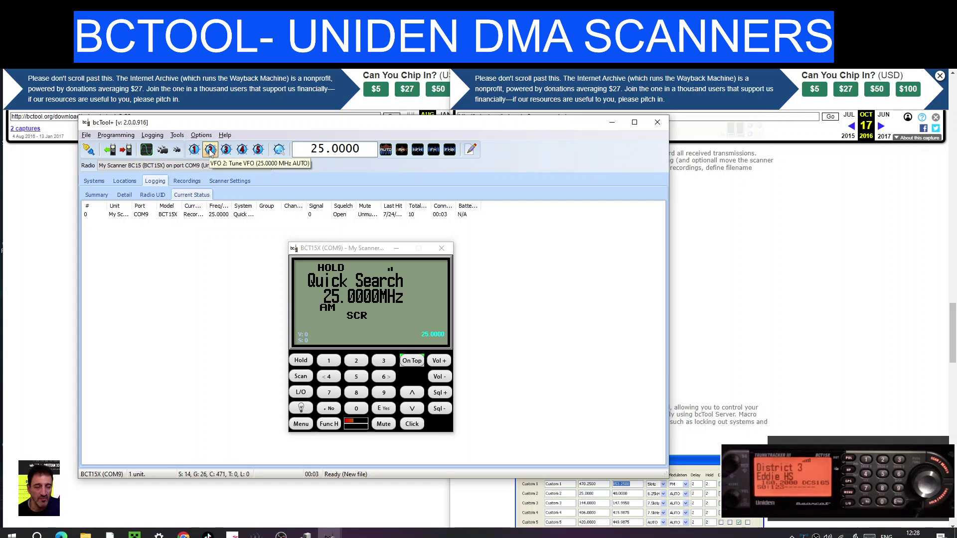
Tune the scanner to VFO 2 at 25.0000 MHz.
{"action": "left_click", "coordinate": [210, 149]}
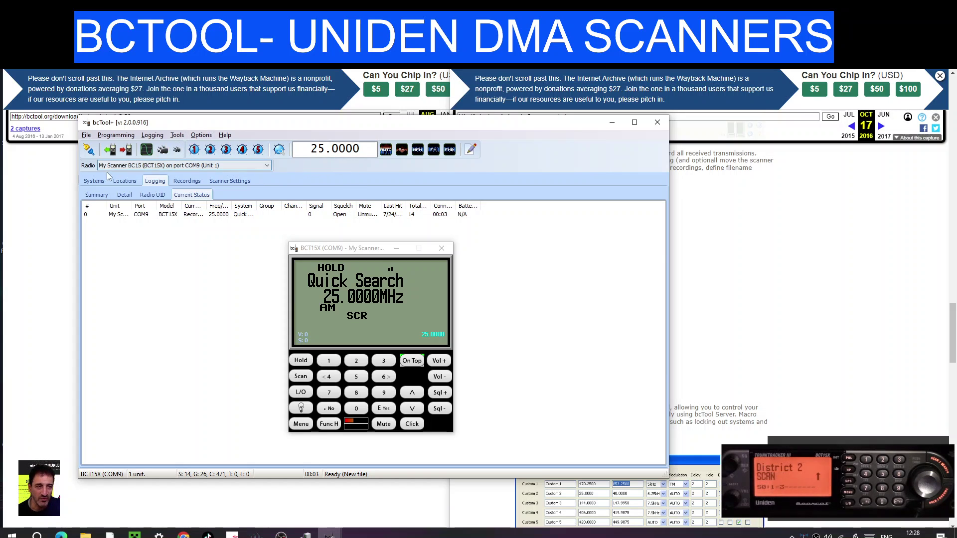
Open the colour settings, close them, and move the virtual scanner window aside so it does not cover them.
{"action": "left_click", "coordinate": [152, 135]}
{"action": "mouse_move", "coordinate": [178, 137]}
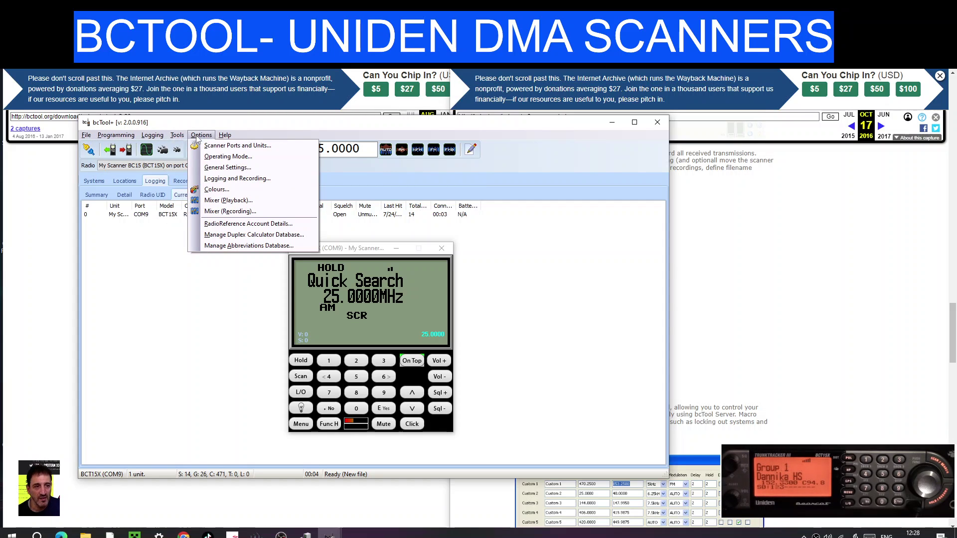
{"action": "left_click", "coordinate": [219, 192]}
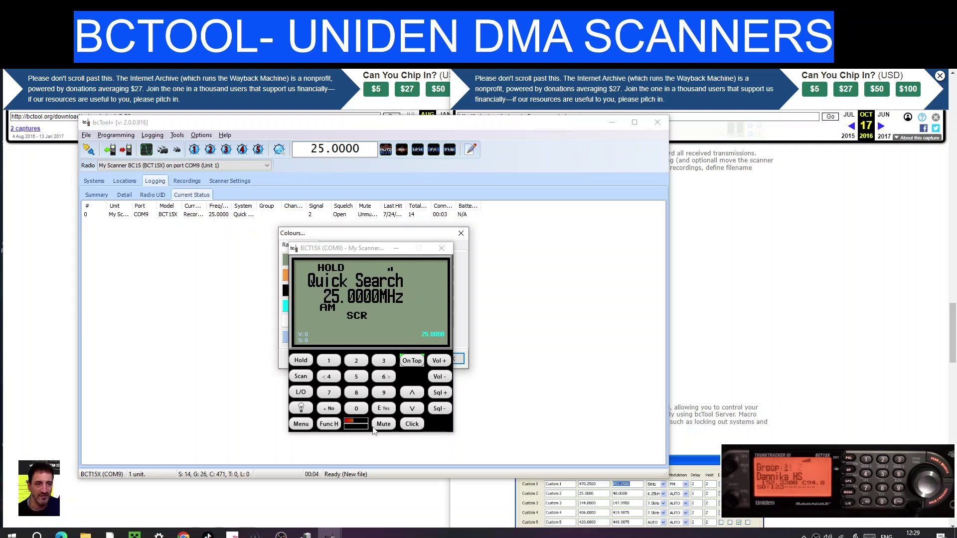
{"action": "left_click", "coordinate": [461, 232]}
{"action": "left_click_drag", "start_coordinate": [404, 268], "coordinate": [599, 275]}
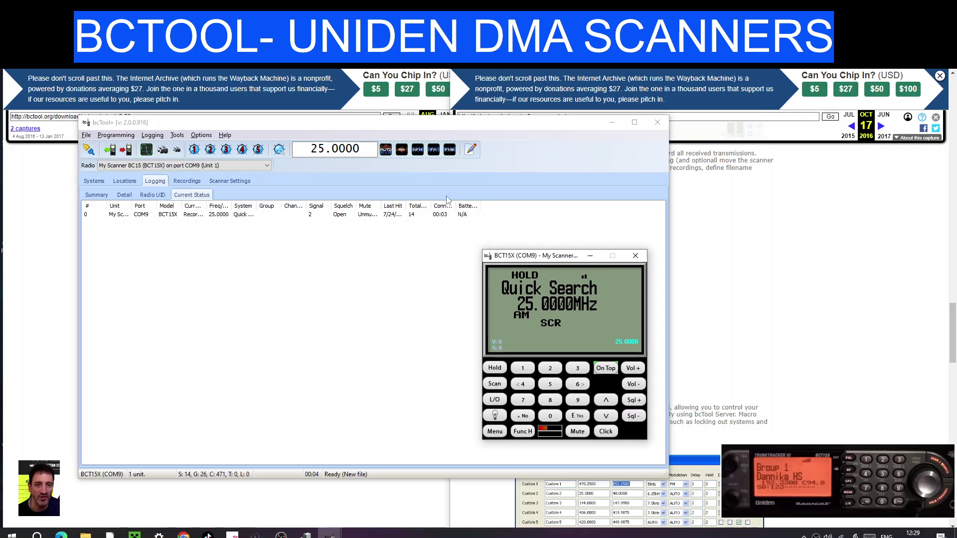
In the Radio Control colour settings, set the LCD Colour to the basic lime green and apply the change.
{"action": "left_click", "coordinate": [201, 135]}
{"action": "left_click", "coordinate": [217, 189]}
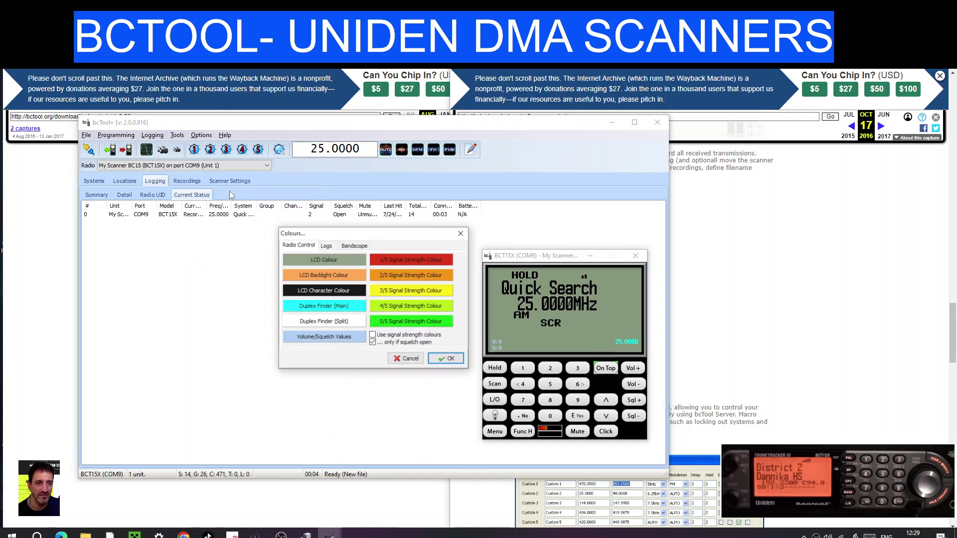
{"action": "left_click", "coordinate": [320, 288]}
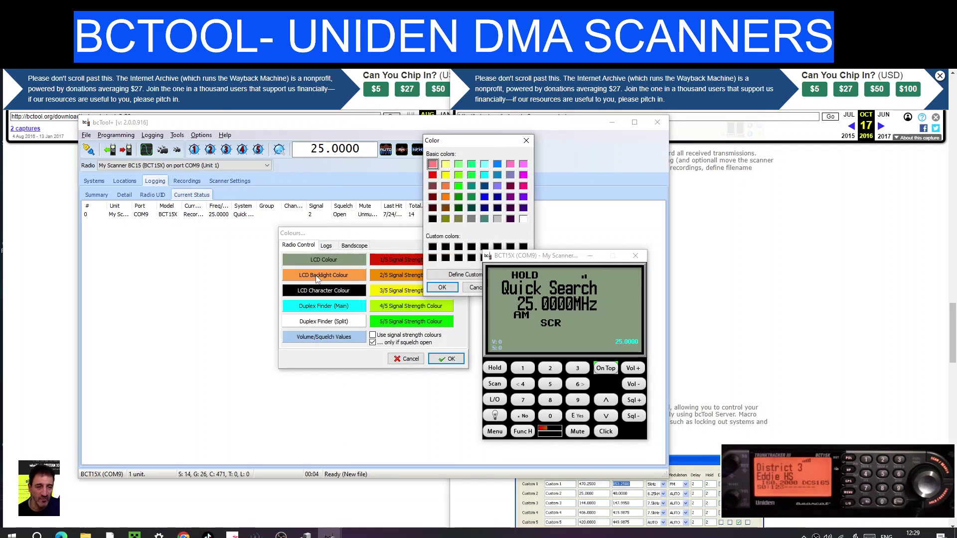
{"action": "left_click", "coordinate": [452, 290]}
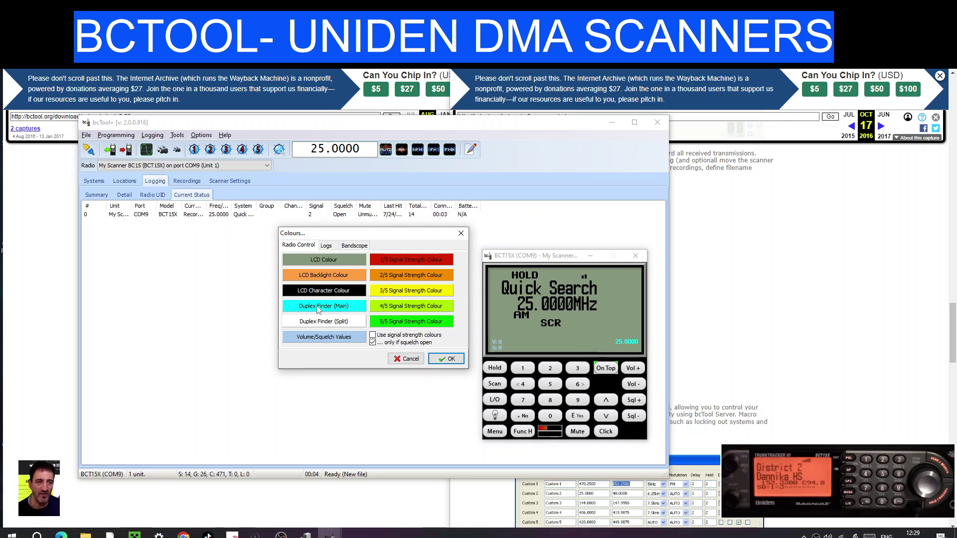
{"action": "left_click", "coordinate": [322, 261]}
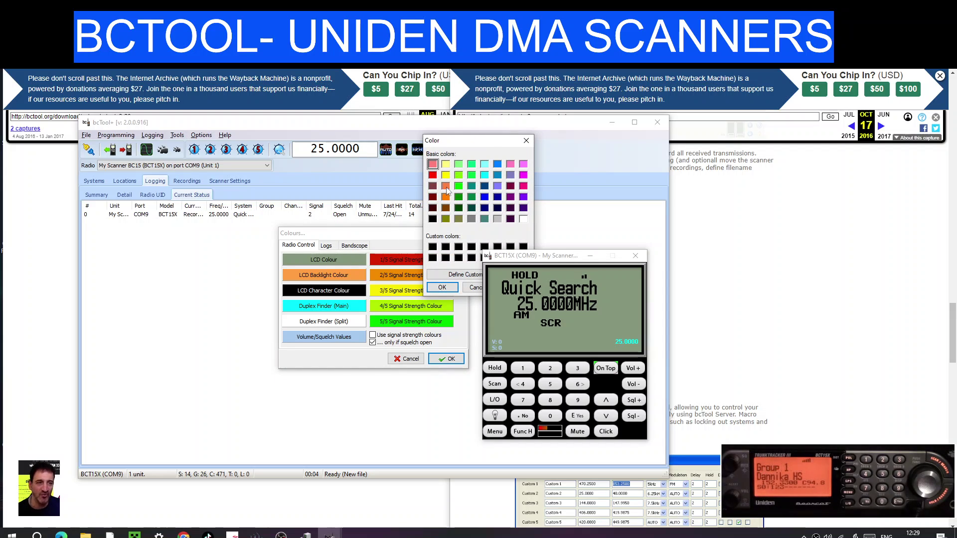
{"action": "left_click", "coordinate": [458, 175]}
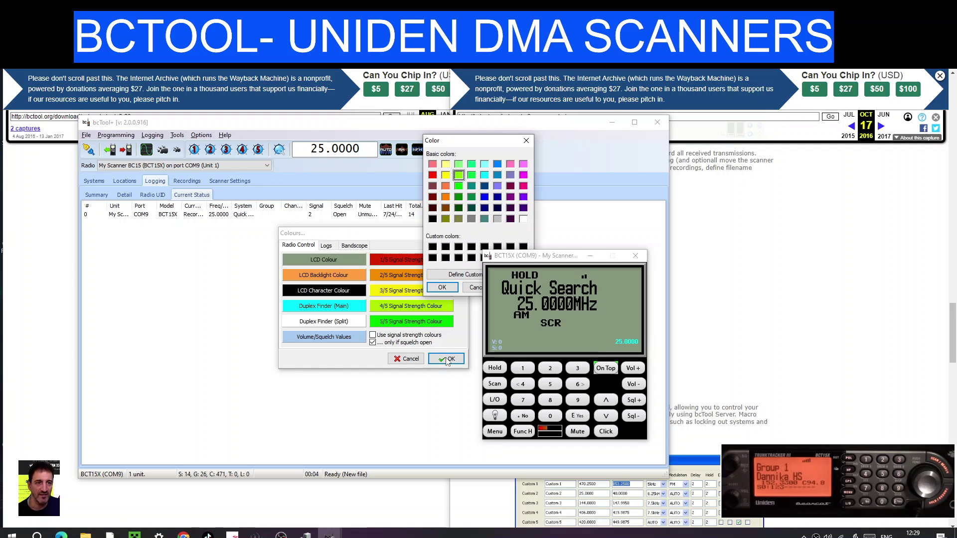
{"action": "left_click", "coordinate": [449, 289]}
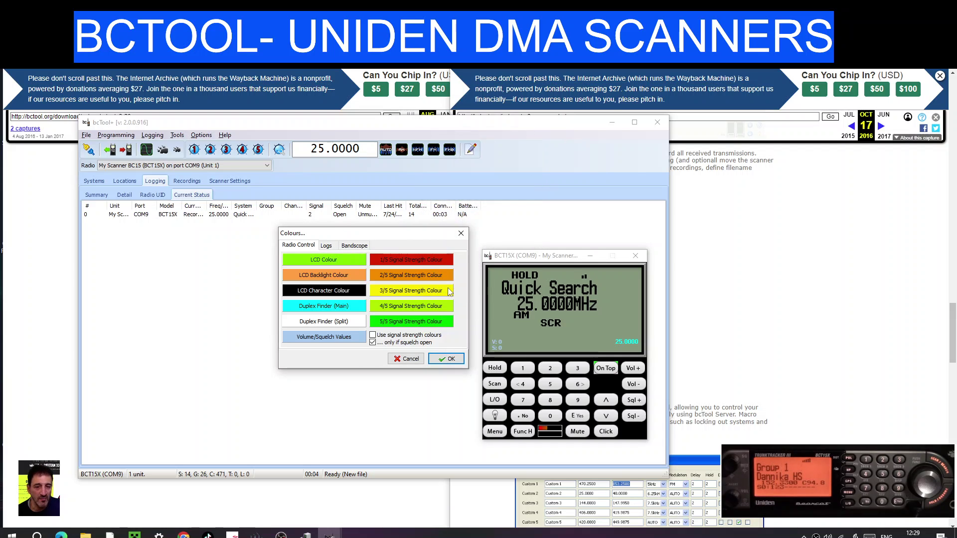
{"action": "left_click_drag", "start_coordinate": [408, 237], "coordinate": [378, 237]}
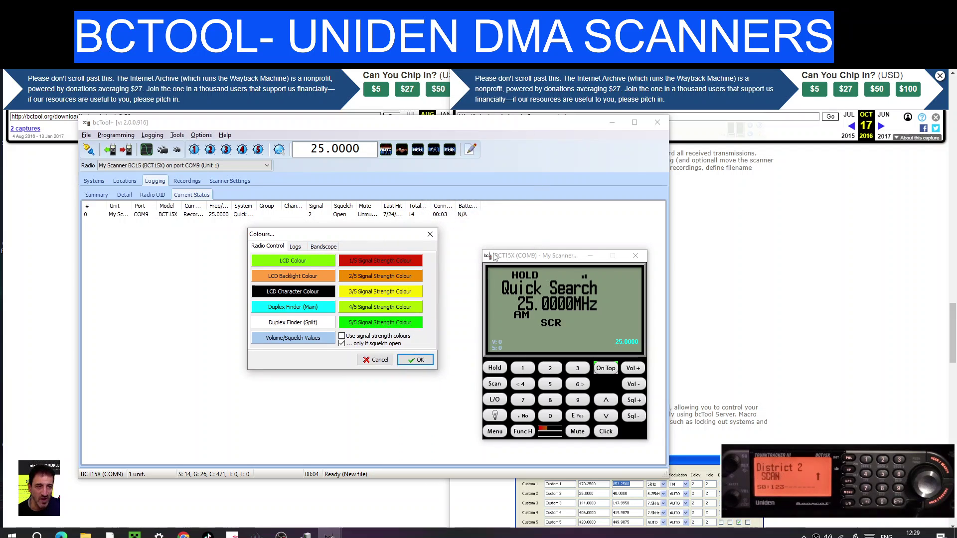
{"action": "left_click", "coordinate": [415, 360]}
Bring back and maximize the bcTool+ main window, and place the virtual scanner window over its empty area.
{"action": "mouse_move", "coordinate": [568, 259]}
{"action": "left_mouse_down"}
{"action": "mouse_move", "coordinate": [384, 256]}
{"action": "mouse_move", "coordinate": [416, 277]}
{"action": "mouse_move", "coordinate": [438, 270]}
{"action": "mouse_move", "coordinate": [454, 246]}
{"action": "left_mouse_up"}
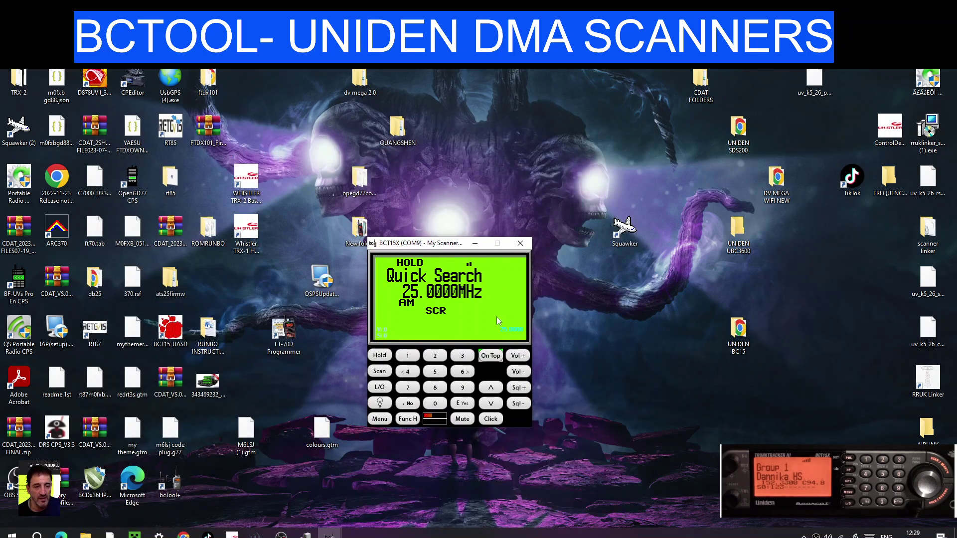
{"action": "left_click", "coordinate": [299, 493]}
{"action": "mouse_move", "coordinate": [329, 532]}
{"action": "left_click", "coordinate": [381, 493]}
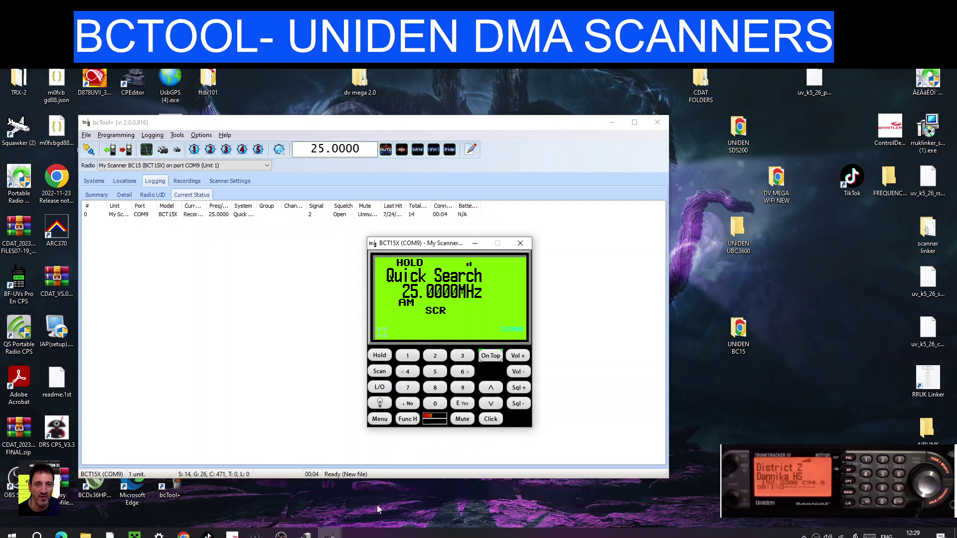
{"action": "left_click", "coordinate": [635, 123]}
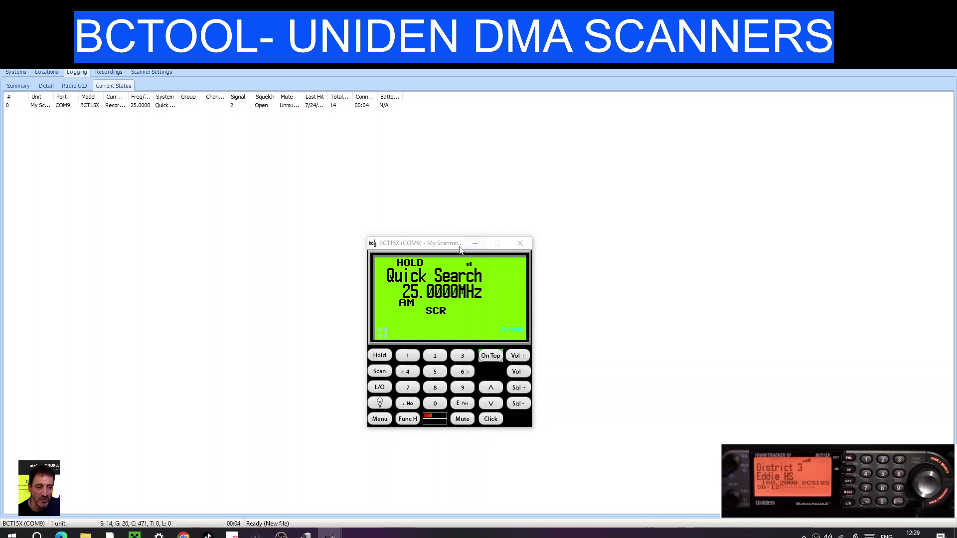
{"action": "left_click_drag", "start_coordinate": [443, 246], "coordinate": [275, 194]}
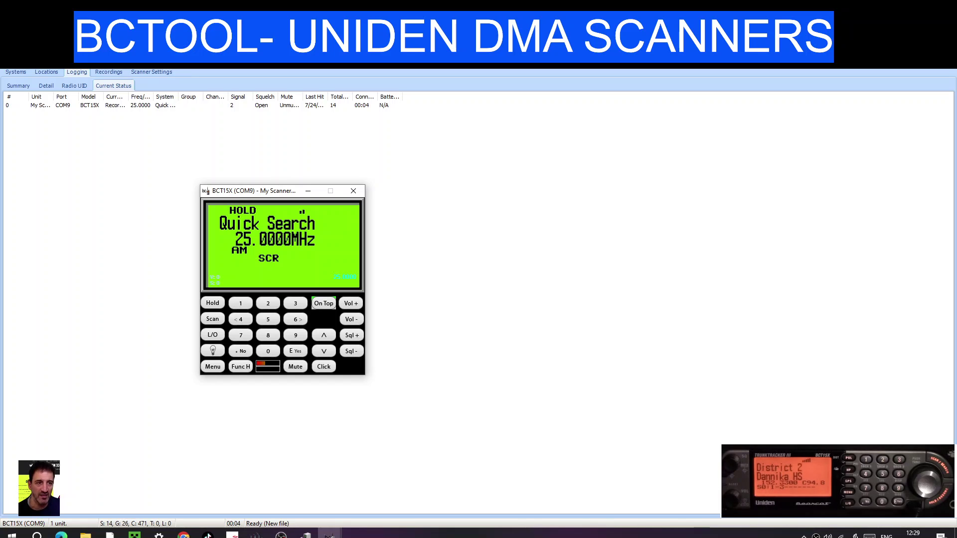
{"action": "left_click", "coordinate": [122, 60]}
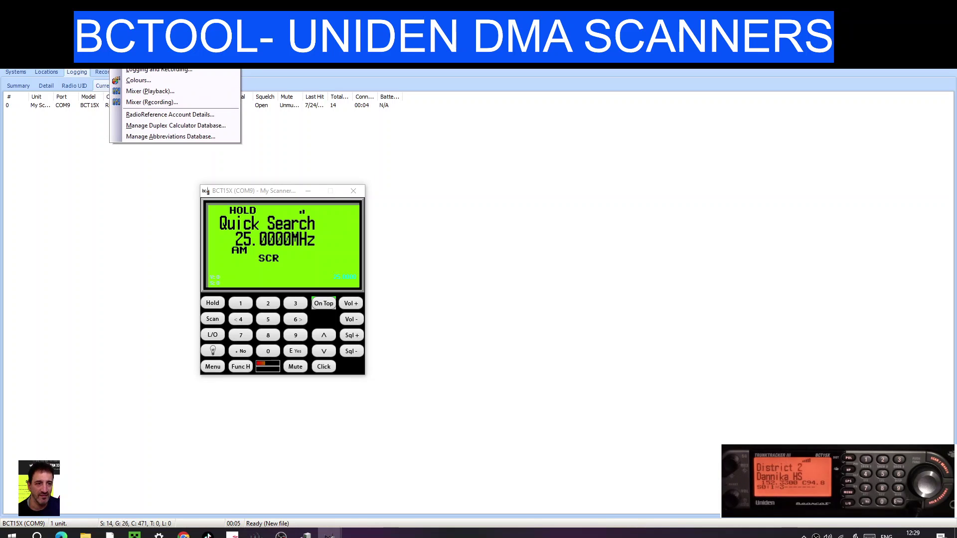
{"action": "left_click", "coordinate": [12, 60]}
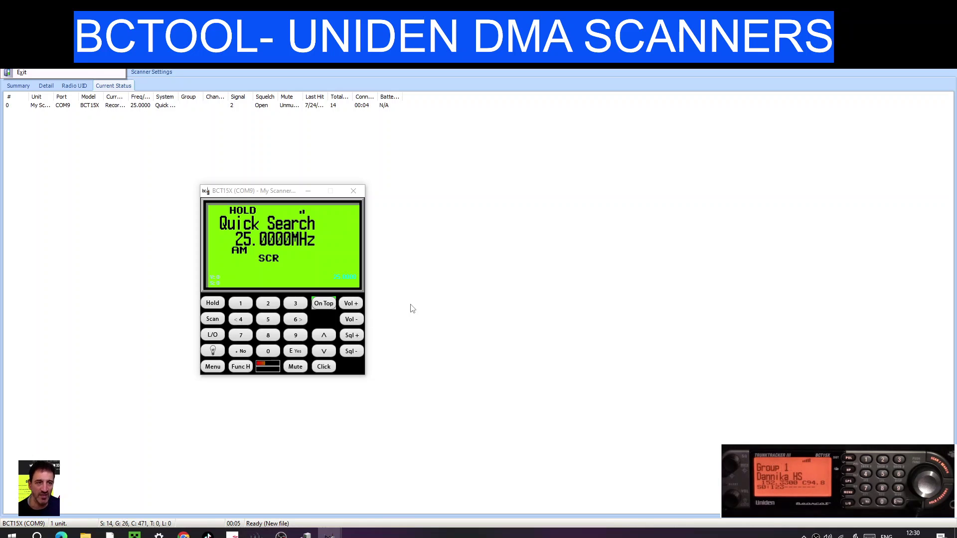
{"action": "left_click", "coordinate": [145, 205]}
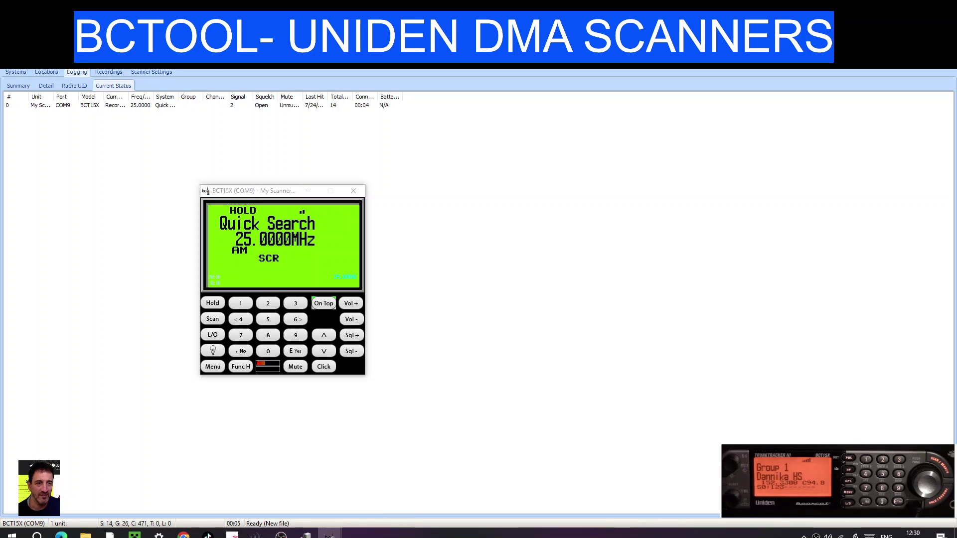